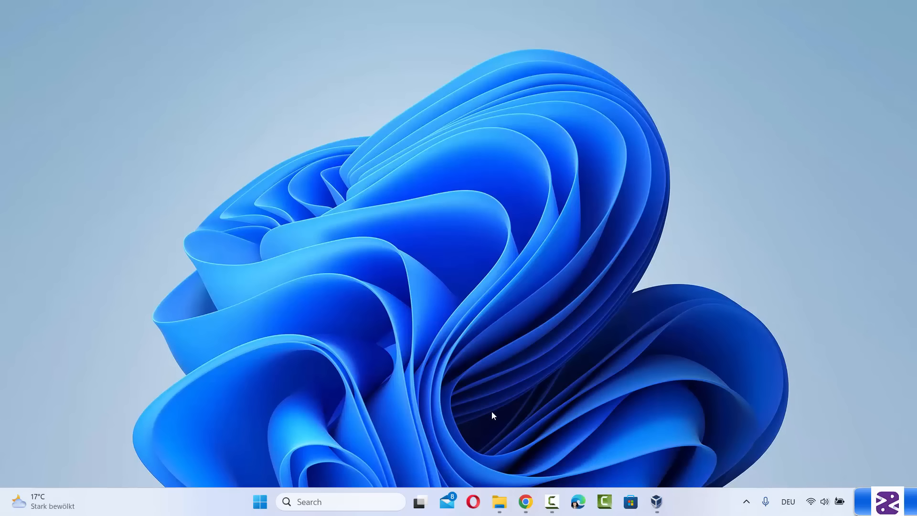
From the search results, go to virtualbox.org and download the VirtualBox 7.0.18 Windows hosts installer, confirming it finished
{"action": "left_click", "coordinate": [525, 501]}
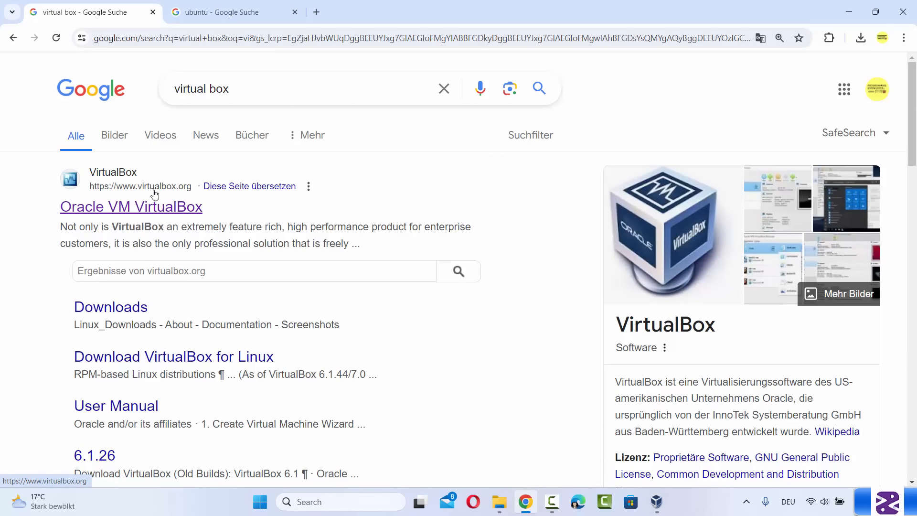
{"action": "left_click", "coordinate": [173, 211]}
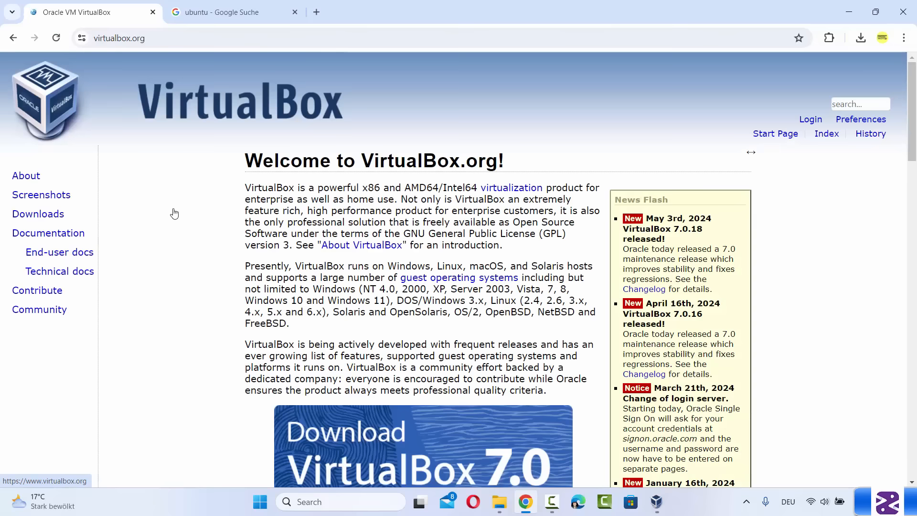
{"action": "scroll", "coordinate": [232, 275], "scroll_direction": "down", "scroll_amount": 3}
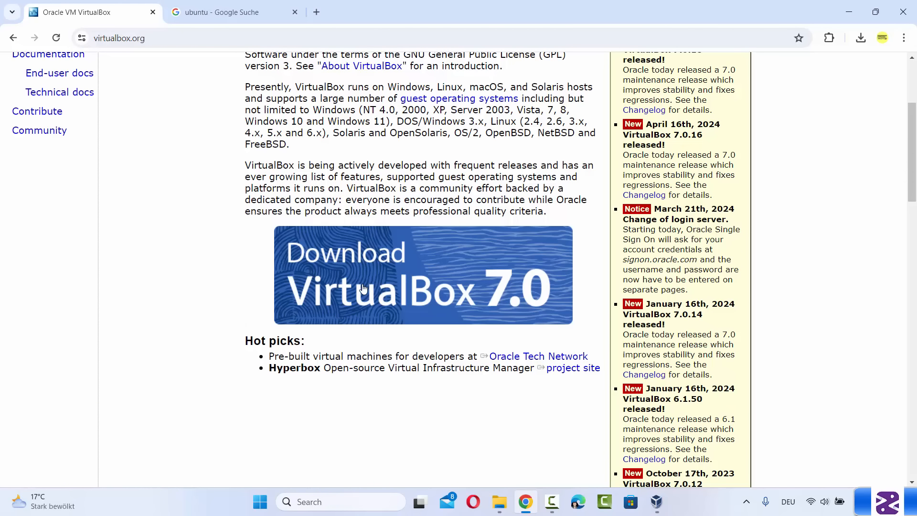
{"action": "left_click", "coordinate": [397, 290]}
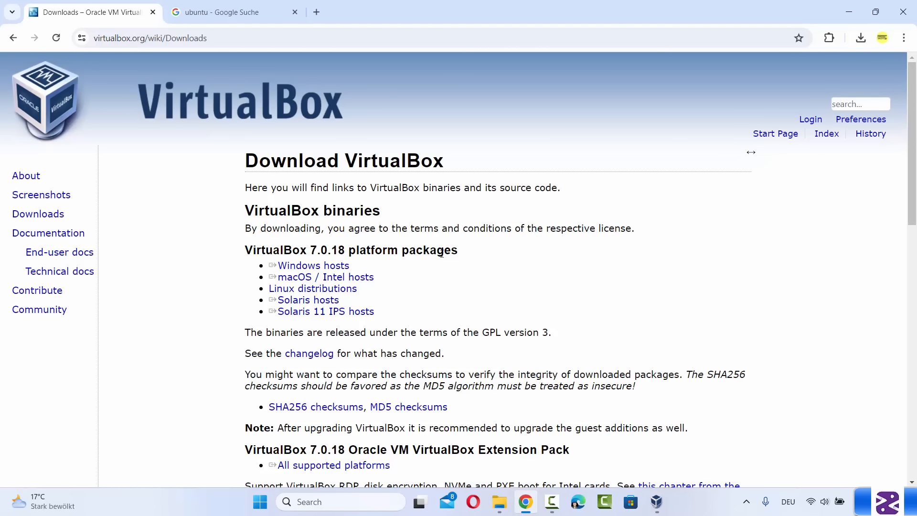
{"action": "left_click", "coordinate": [316, 266]}
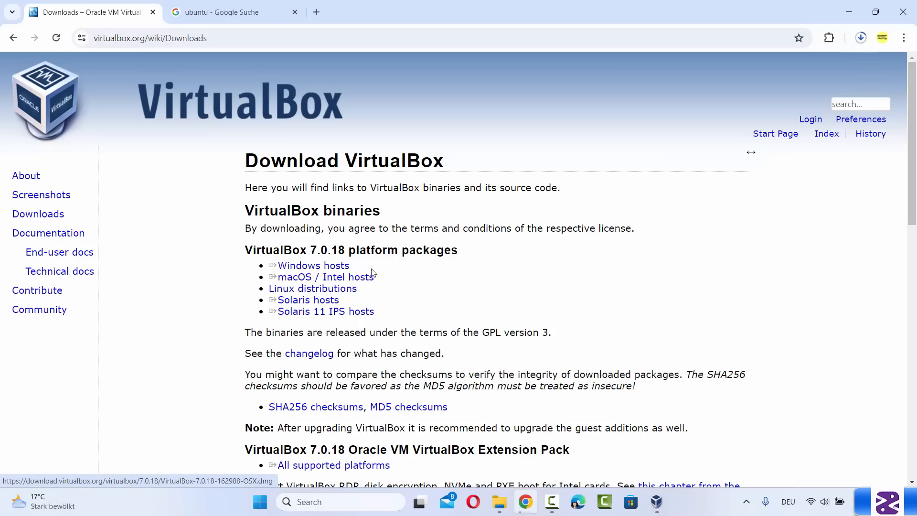
{"action": "left_click", "coordinate": [861, 42]}
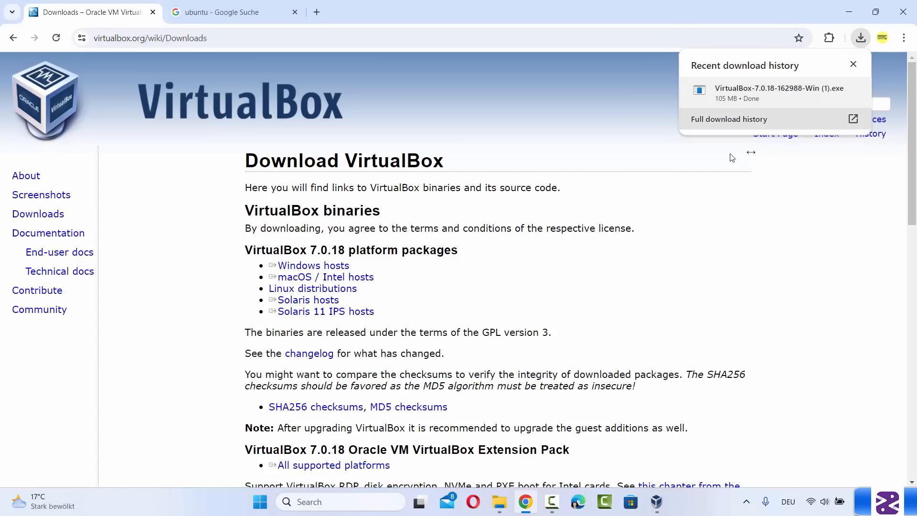
Minimize Chrome and open VirtualBox Manager with its three existing VMs, then return to the 'ubuntu' search results
{"action": "left_click", "coordinate": [727, 169]}
{"action": "left_click", "coordinate": [847, 12]}
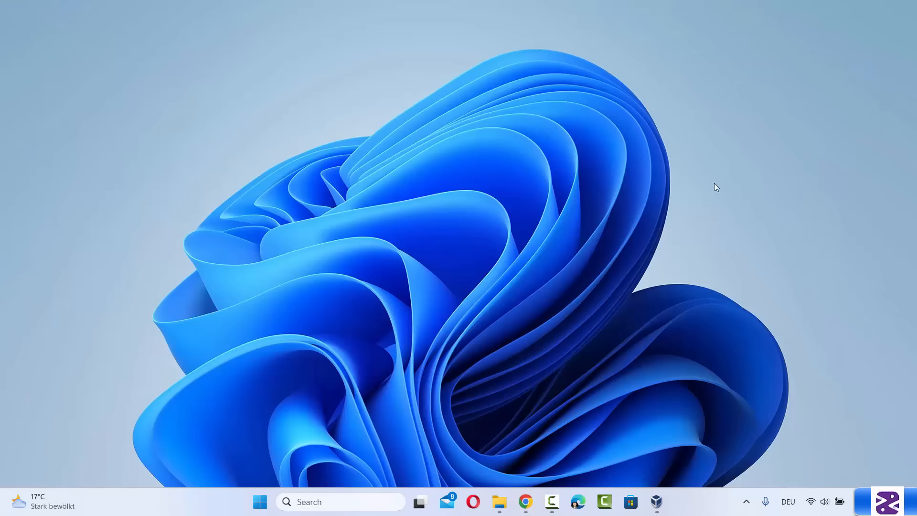
{"action": "left_click", "coordinate": [656, 502]}
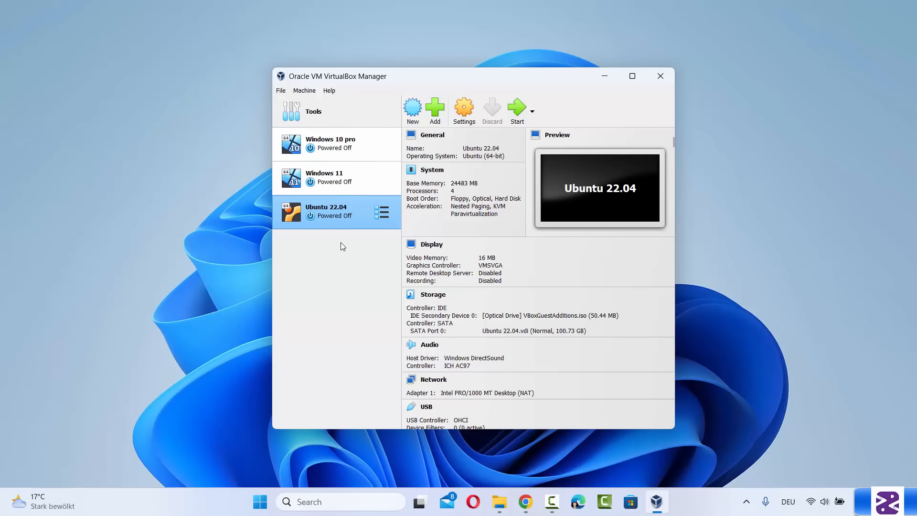
{"action": "left_click", "coordinate": [719, 293]}
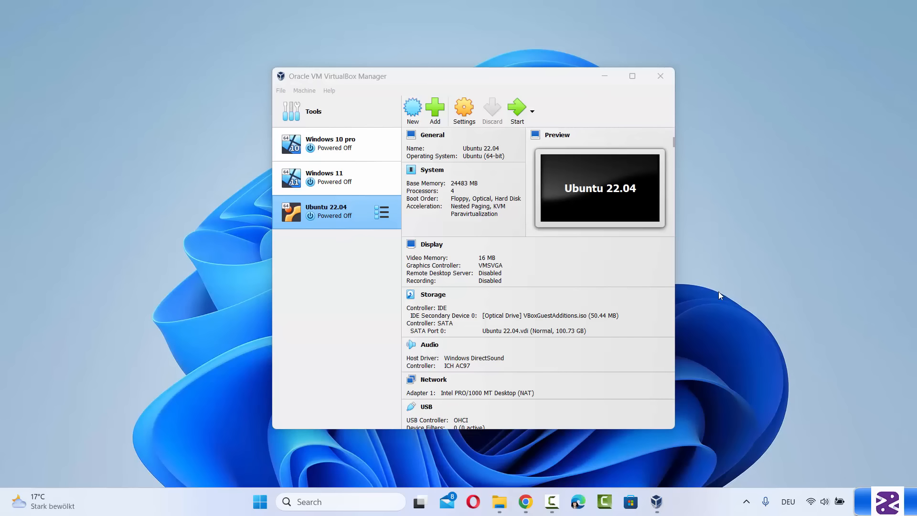
{"action": "left_click", "coordinate": [527, 502]}
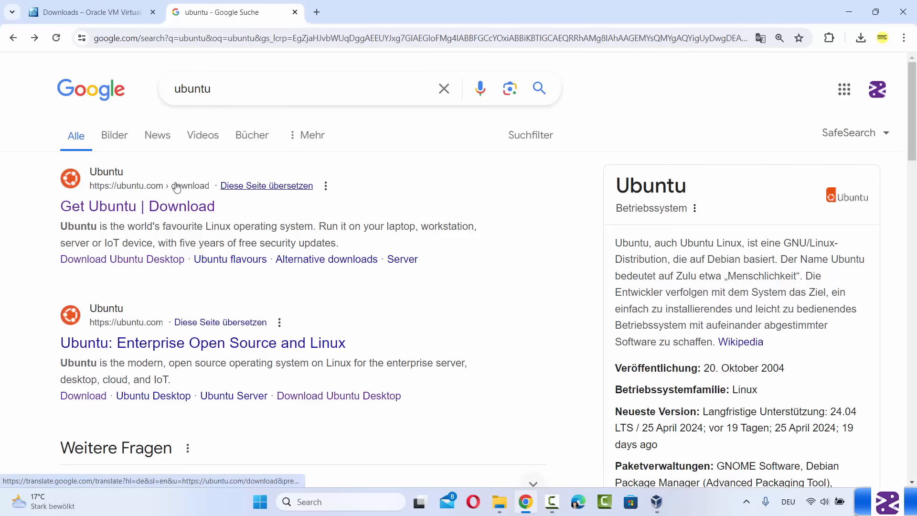
Start the Ubuntu Desktop 24.04 LTS download from ubuntu.com, then cancel it in Chrome's downloads panel
{"action": "left_click", "coordinate": [130, 214]}
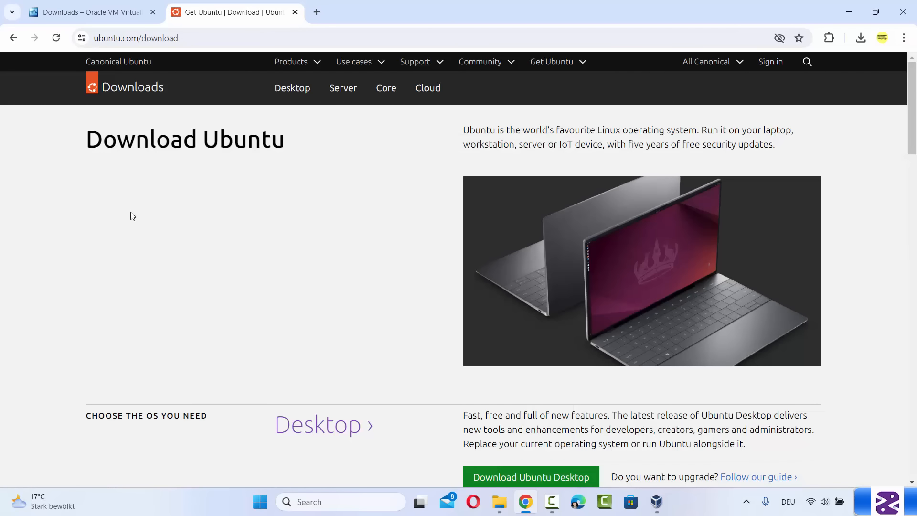
{"action": "left_click", "coordinate": [293, 91]}
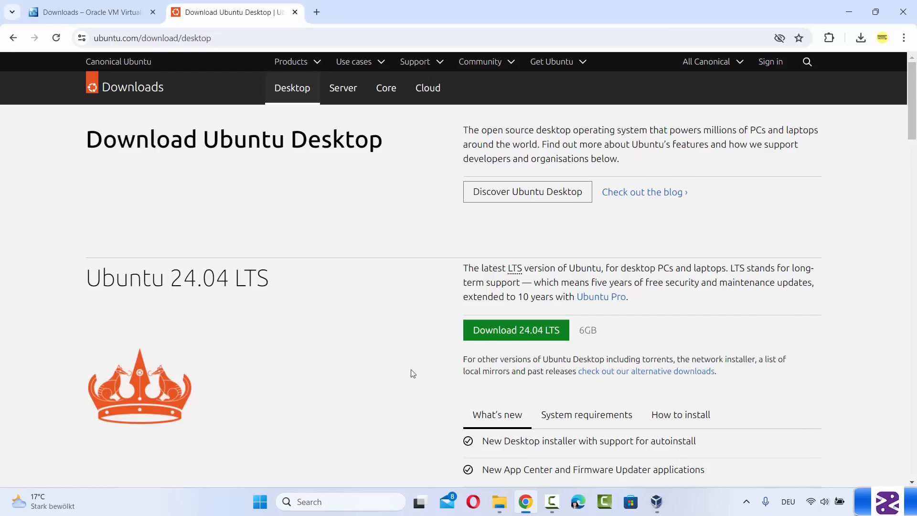
{"action": "left_click", "coordinate": [535, 339]}
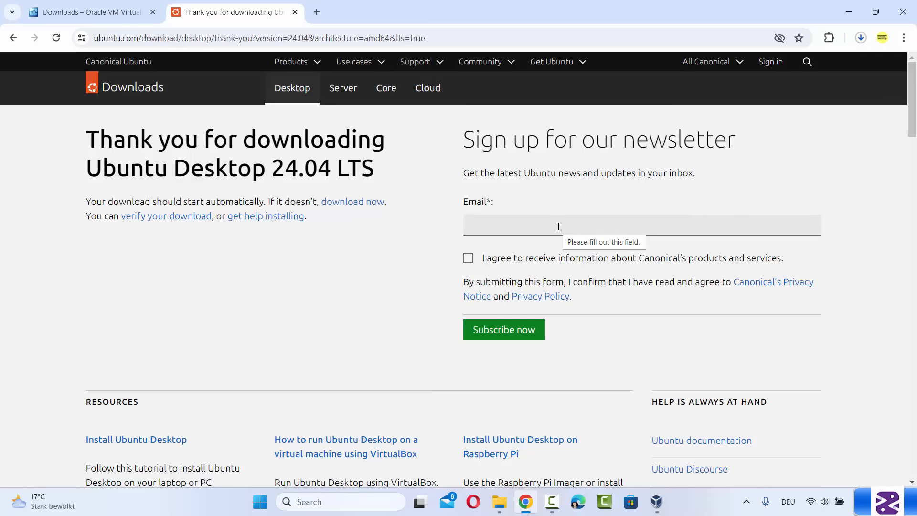
{"action": "left_click", "coordinate": [861, 37]}
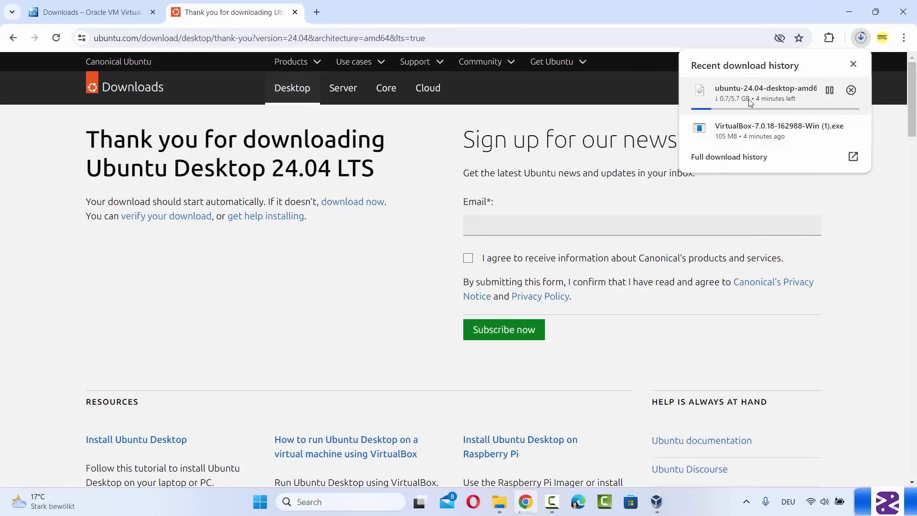
{"action": "left_click", "coordinate": [851, 90]}
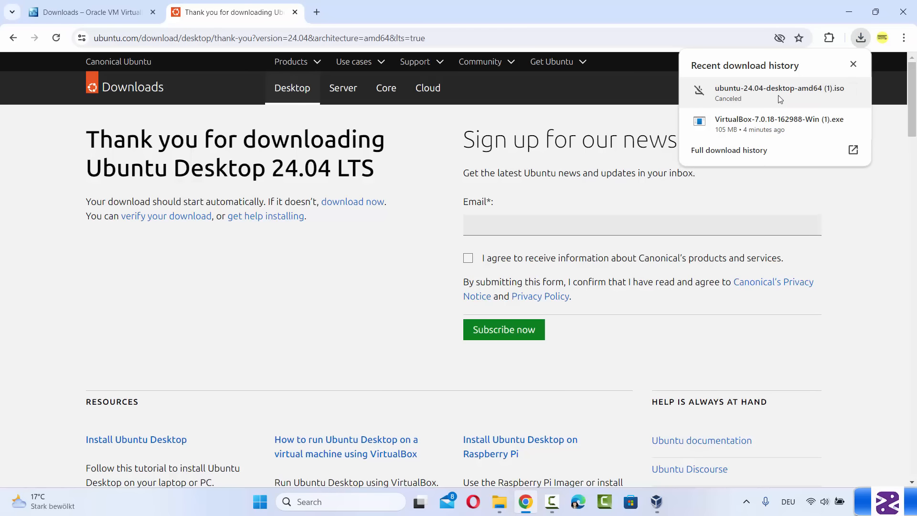
{"action": "left_click", "coordinate": [850, 203]}
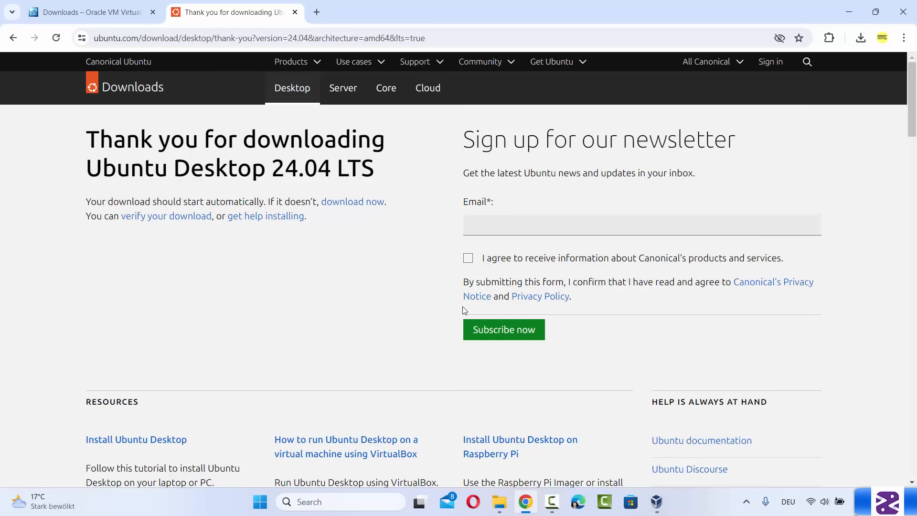
{"action": "left_click", "coordinate": [841, 16]}
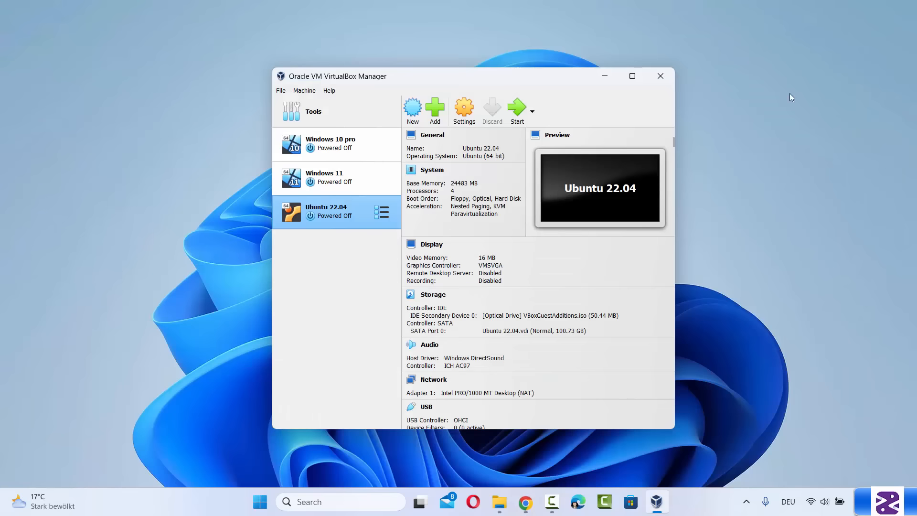
{"action": "left_click", "coordinate": [507, 508]}
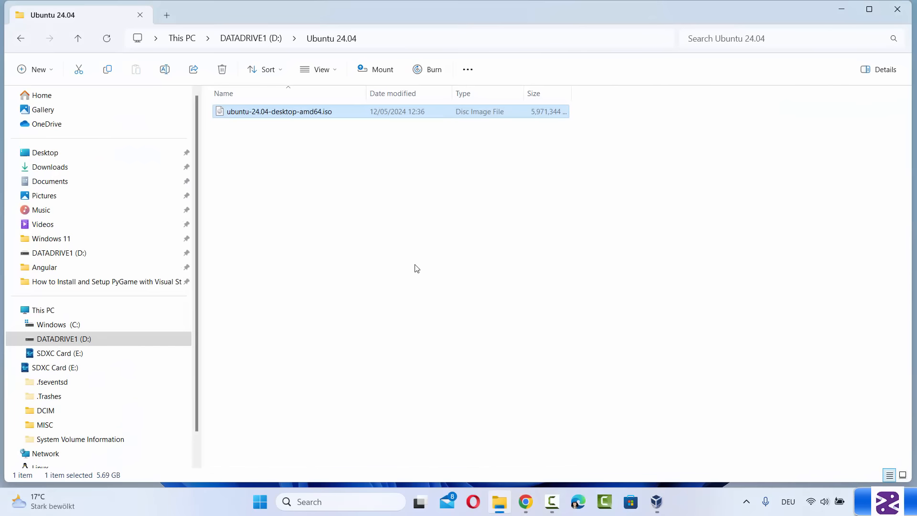
{"action": "left_click", "coordinate": [250, 115]}
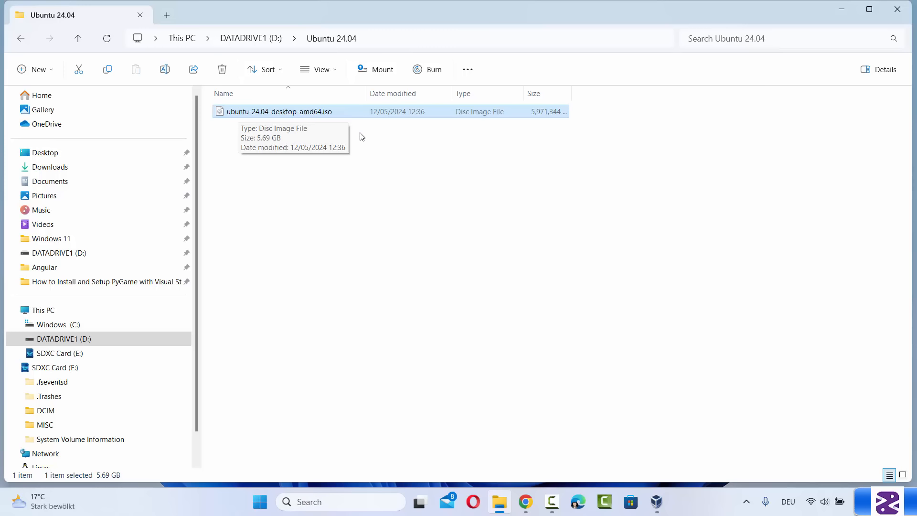
{"action": "left_click", "coordinate": [410, 176]}
{"action": "left_click", "coordinate": [842, 9]}
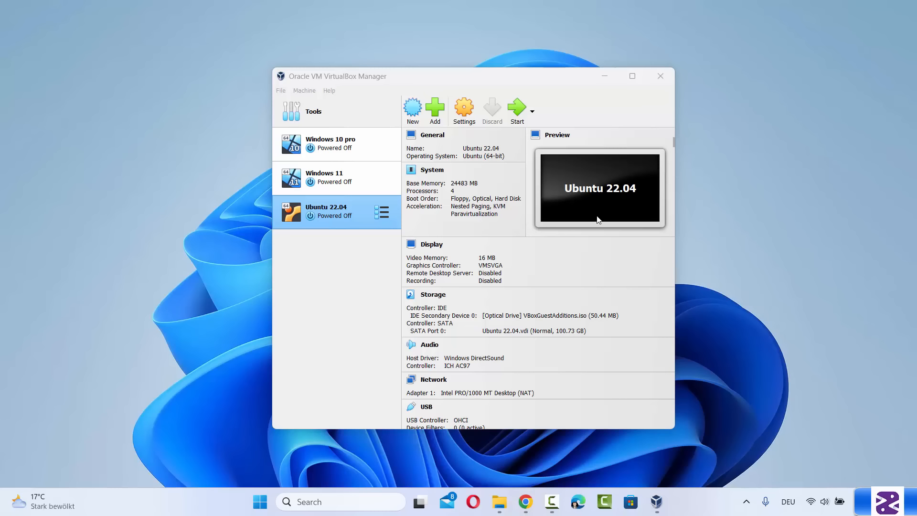
Start a new virtual machine named 'Ubuntu 24.04 LTS'
{"action": "left_click", "coordinate": [411, 117]}
{"action": "left_click", "coordinate": [411, 117]}
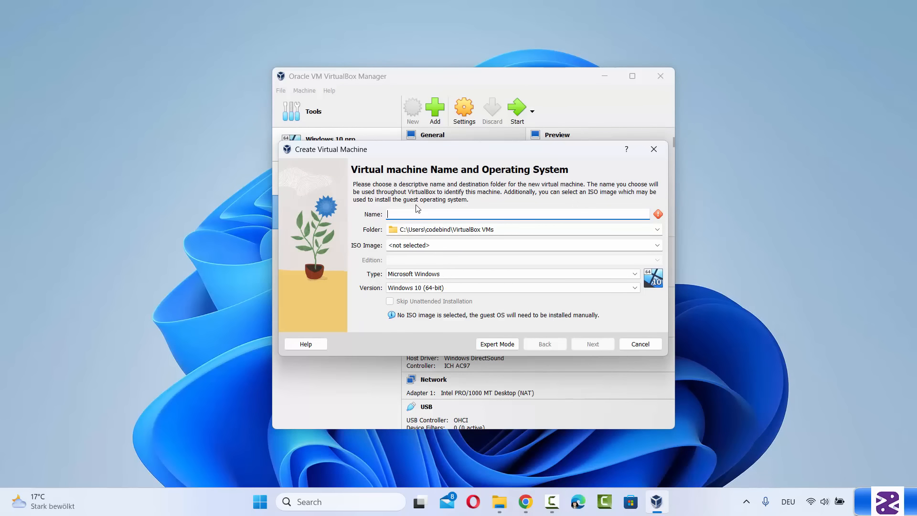
{"action": "type", "text": "ubuntu"}
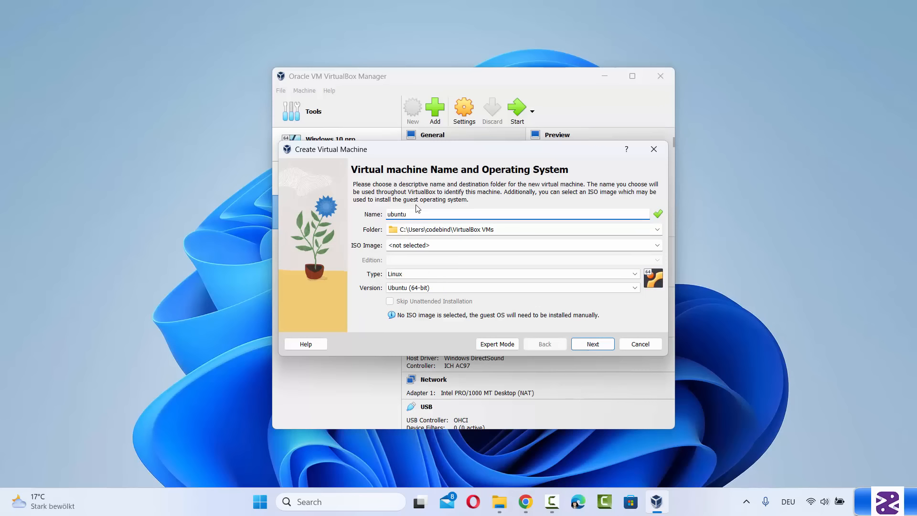
{"action": "key", "text": "Home"}
{"action": "key", "text": "Delete"}
{"action": "type", "text": "Ubuntu 24.04 LTS"}
{"action": "double_click", "coordinate": [400, 215]}
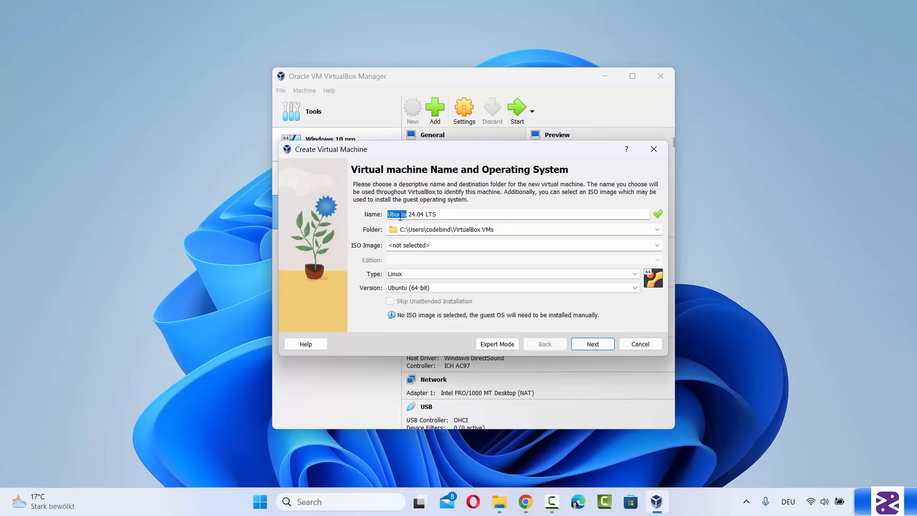
Set the machine type to Linux and version to Ubuntu (64-bit), then continue to hardware
{"action": "left_click", "coordinate": [396, 276]}
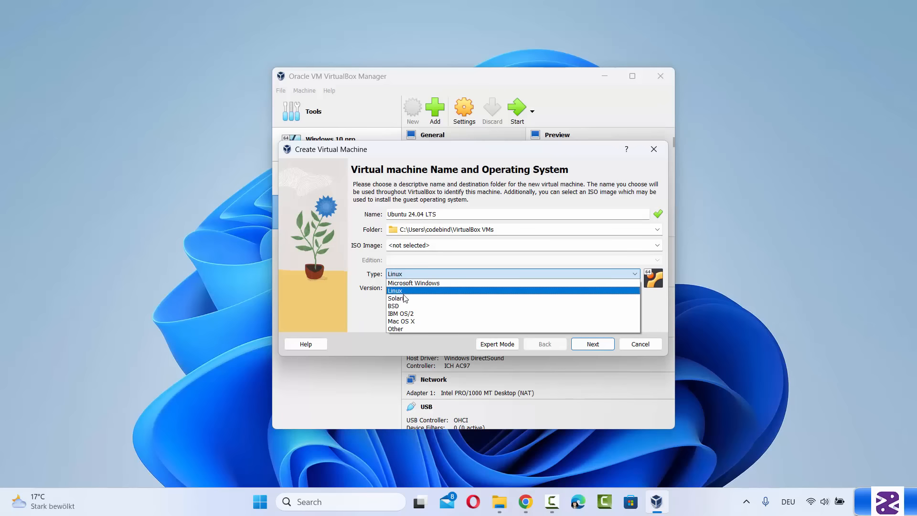
{"action": "left_click", "coordinate": [371, 305]}
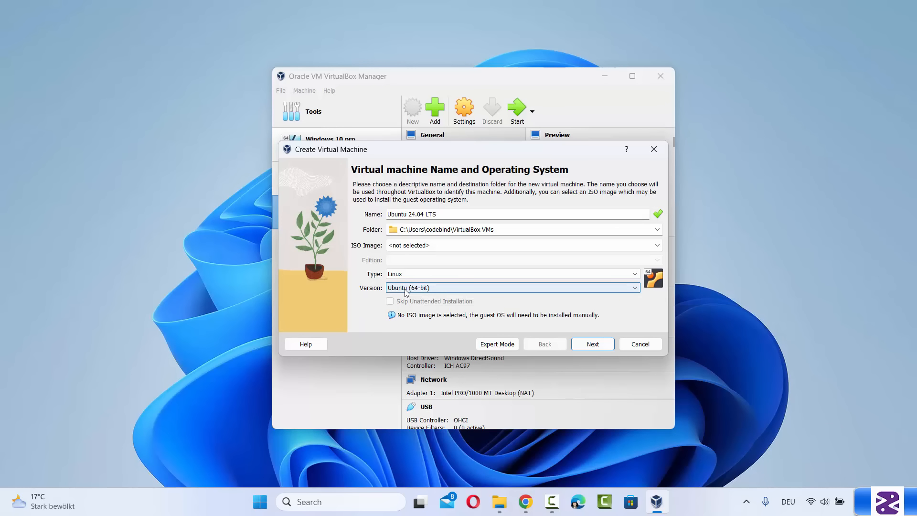
{"action": "left_click", "coordinate": [406, 288]}
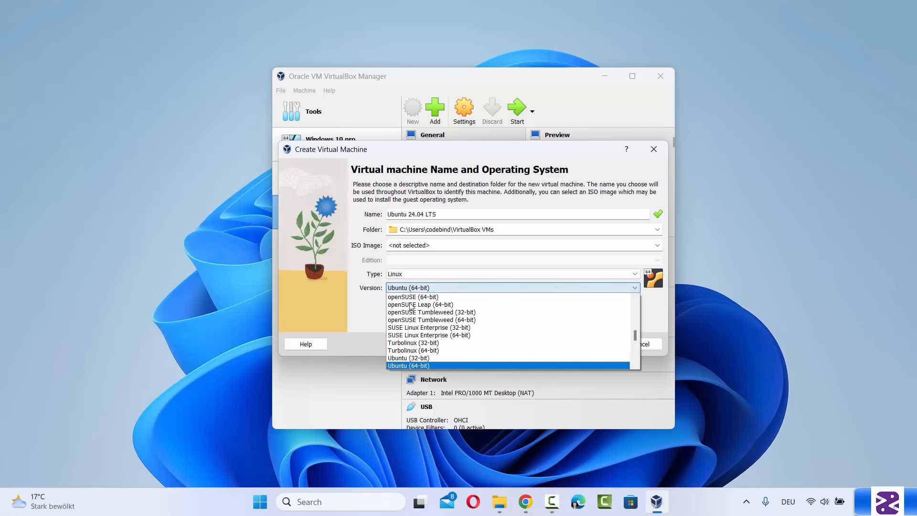
{"action": "left_click", "coordinate": [413, 365]}
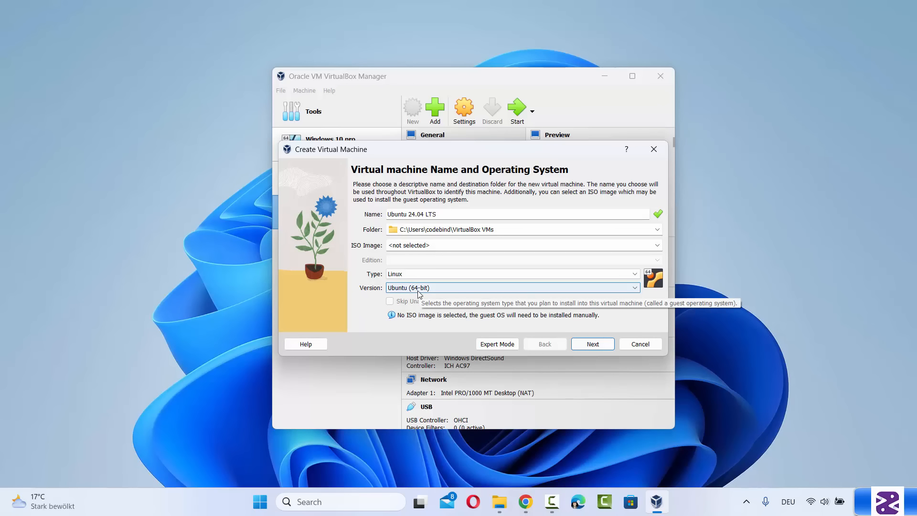
{"action": "left_click", "coordinate": [587, 347]}
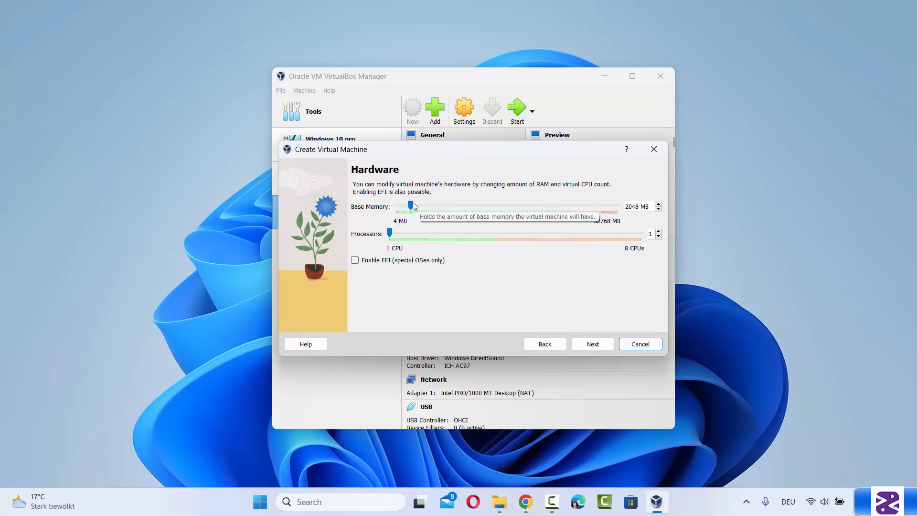
Set base memory to 24400 MB and processors to 4 CPUs
{"action": "left_click_drag", "start_coordinate": [413, 208], "coordinate": [563, 226]}
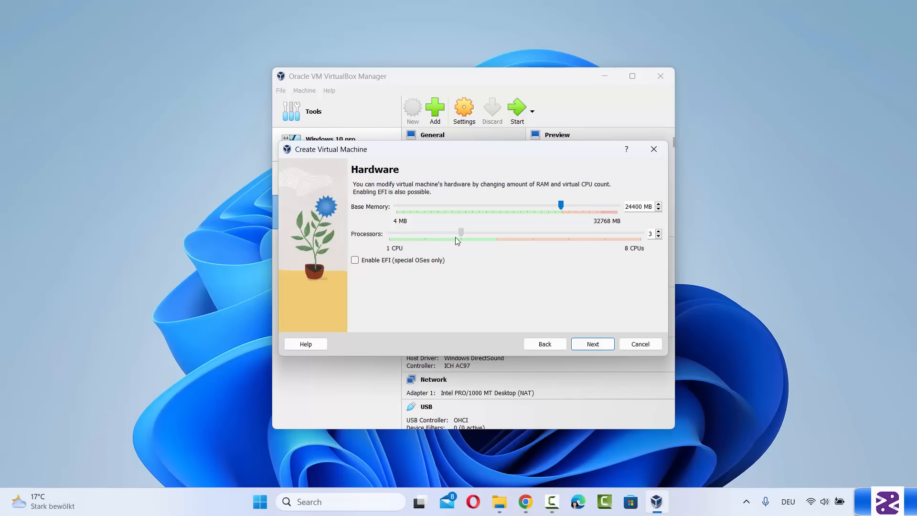
{"action": "left_click_drag", "start_coordinate": [488, 238], "coordinate": [489, 239]}
Set the new virtual hard disk size to 100 GB and proceed to the summary
{"action": "left_click", "coordinate": [592, 344]}
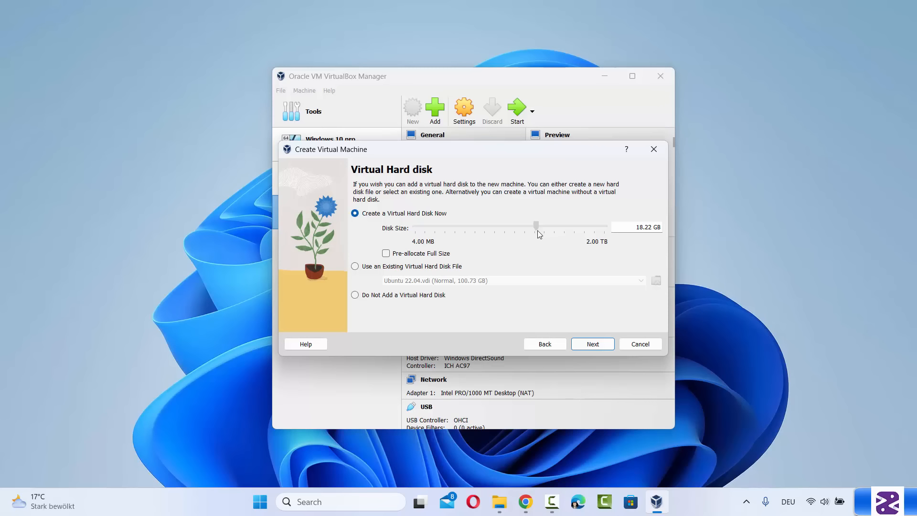
{"action": "left_click_drag", "start_coordinate": [537, 230], "coordinate": [562, 246]}
{"action": "left_click_drag", "start_coordinate": [634, 227], "coordinate": [650, 231]}
{"action": "type", "text": "1"}
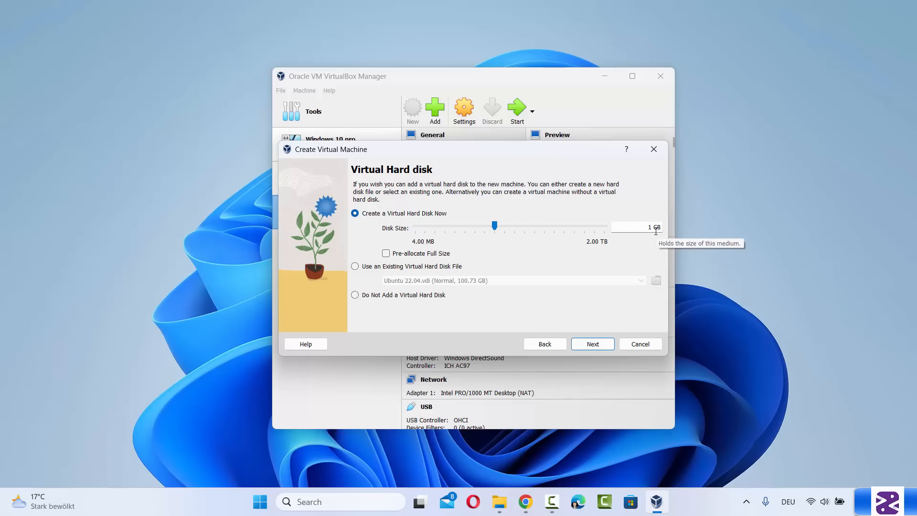
{"action": "type", "text": "00"}
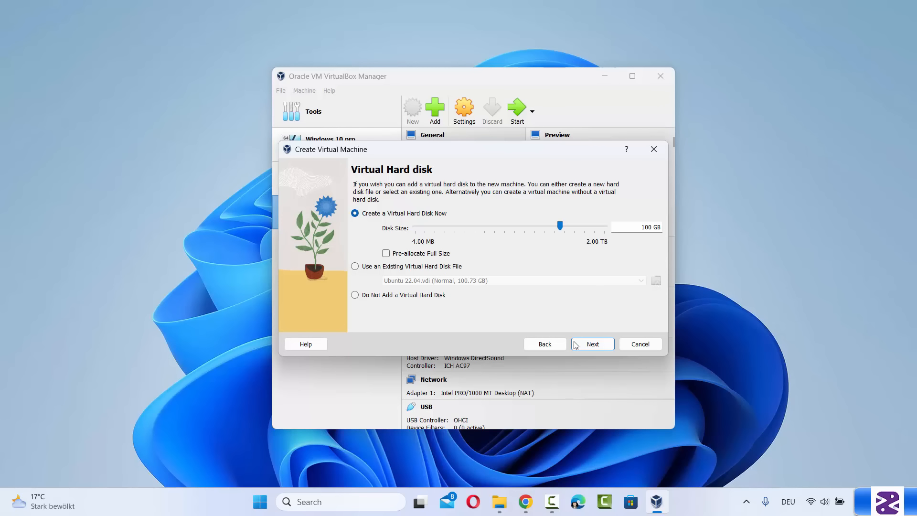
{"action": "left_click", "coordinate": [586, 352]}
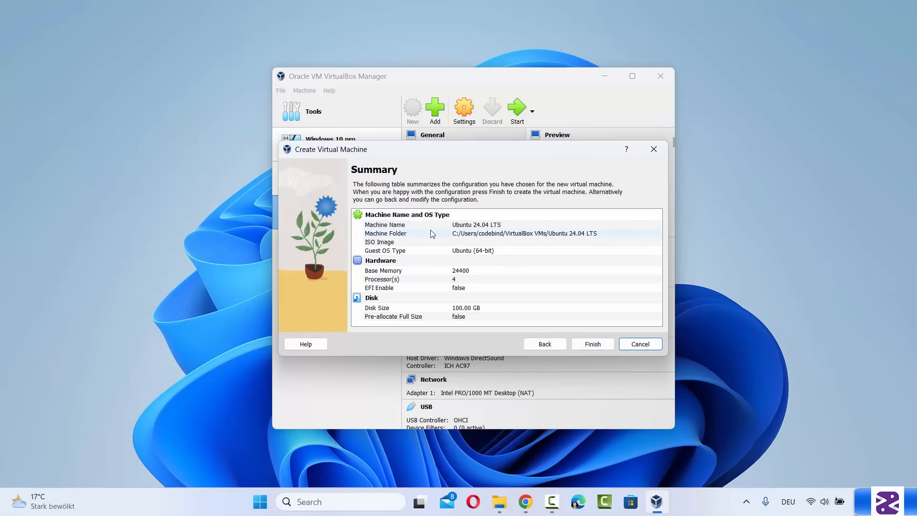
Finish creating the Ubuntu 24.04 LTS VM and open its Settings dialog
{"action": "left_click", "coordinate": [587, 348]}
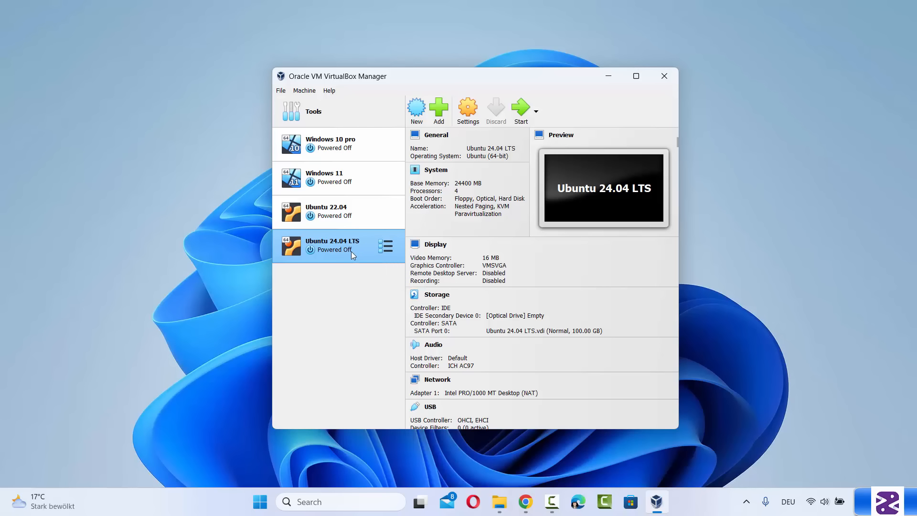
{"action": "left_click", "coordinate": [466, 120]}
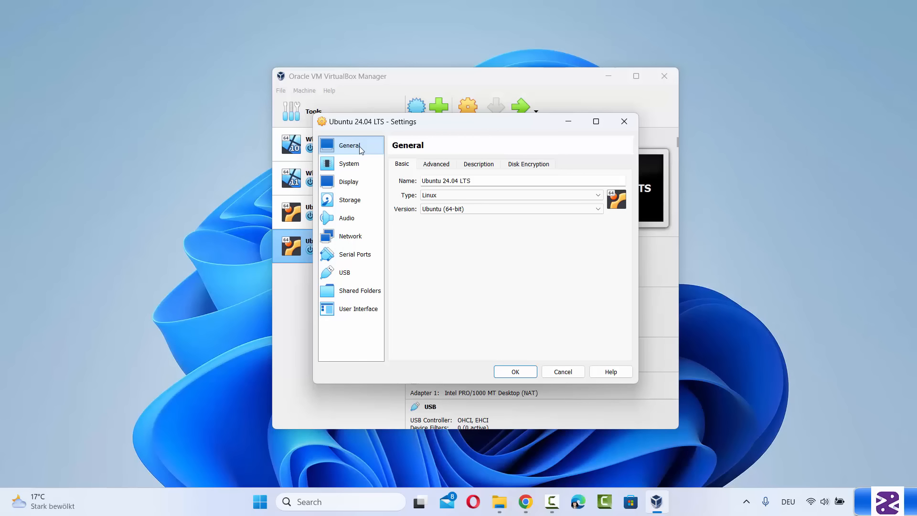
Under General > Advanced, set Shared Clipboard and Drag'n'Drop to Bidirectional
{"action": "left_click", "coordinate": [435, 166]}
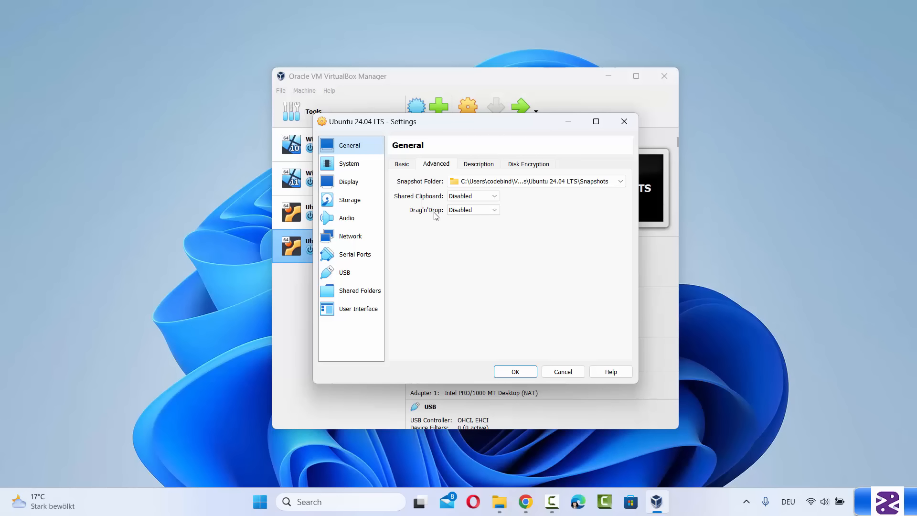
{"action": "left_click", "coordinate": [459, 200]}
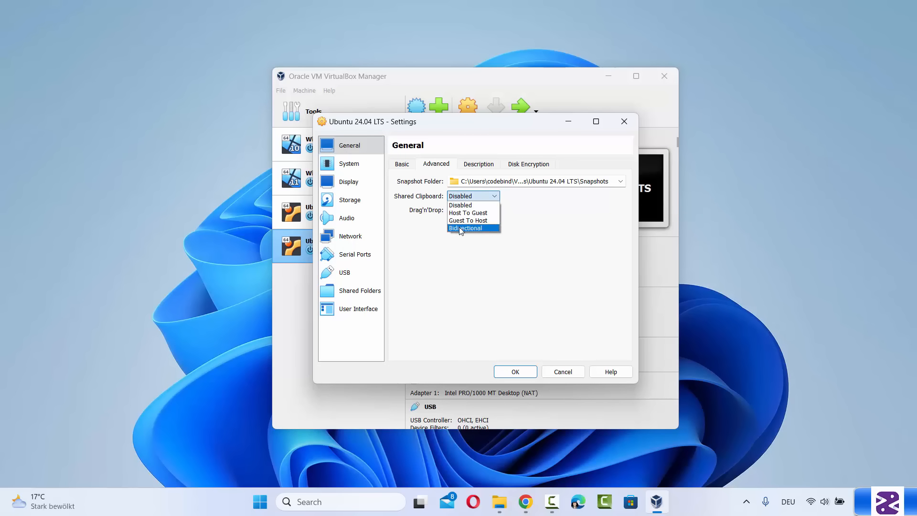
{"action": "left_click", "coordinate": [462, 228]}
{"action": "left_click", "coordinate": [470, 209]}
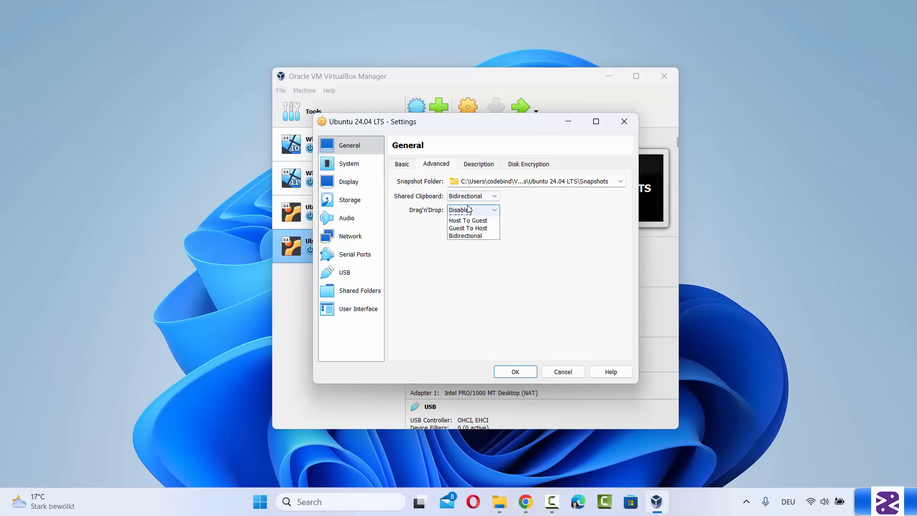
{"action": "left_click", "coordinate": [468, 242]}
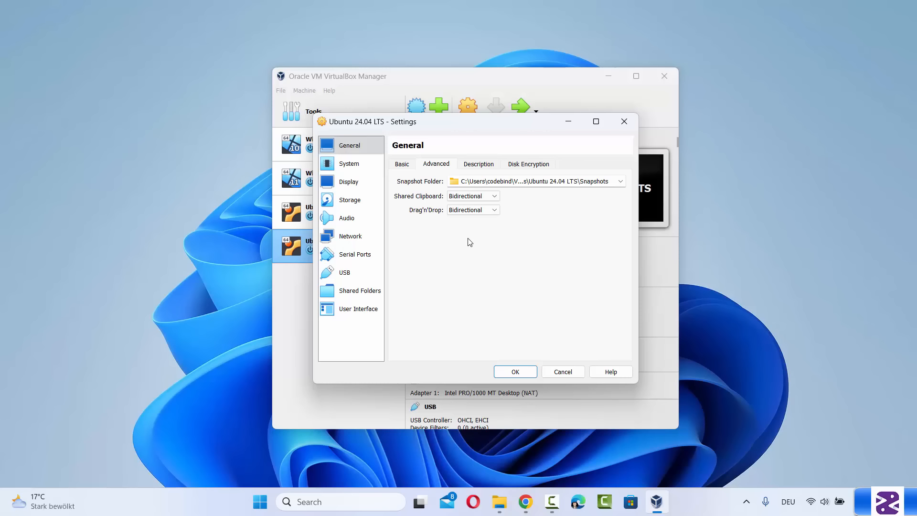
{"action": "left_click", "coordinate": [175, 182]}
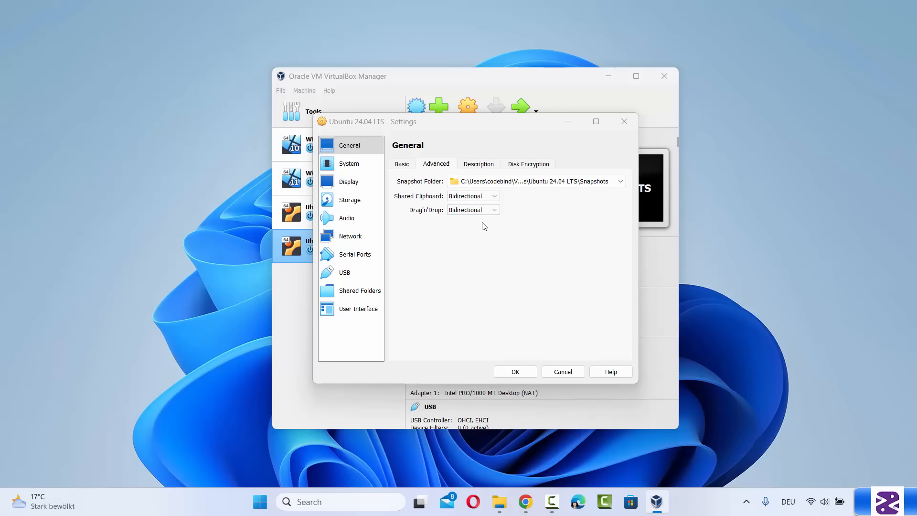
Review the Description, Disk Encryption, Motherboard and Processor tabs, then show the Display page
{"action": "left_click", "coordinate": [486, 167]}
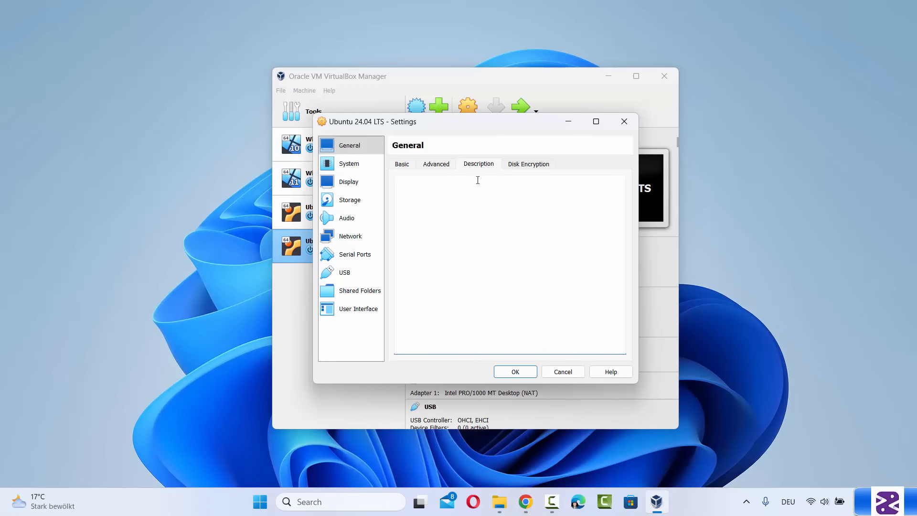
{"action": "left_click", "coordinate": [518, 171]}
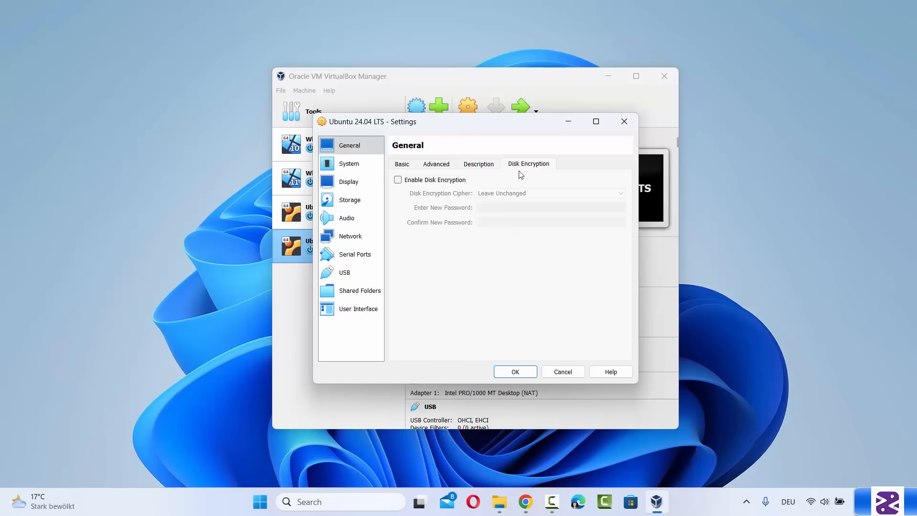
{"action": "left_click", "coordinate": [360, 164]}
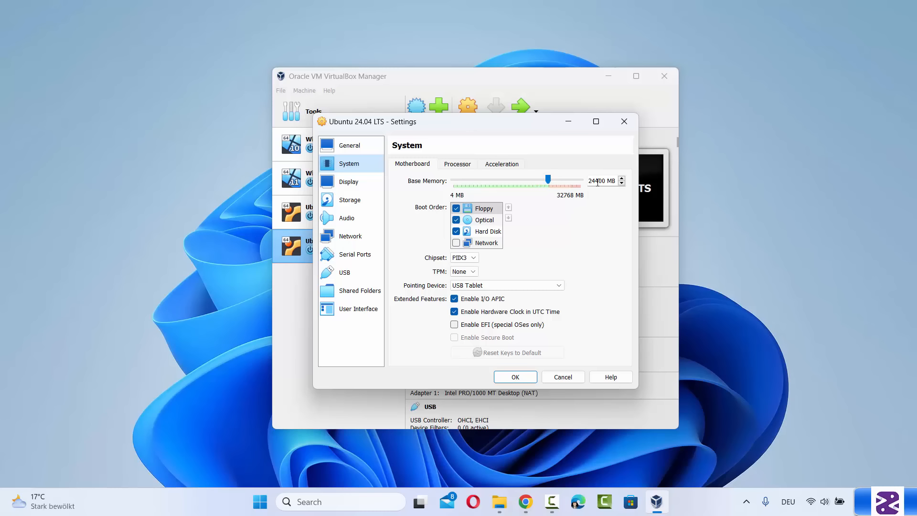
{"action": "left_click", "coordinate": [466, 164]}
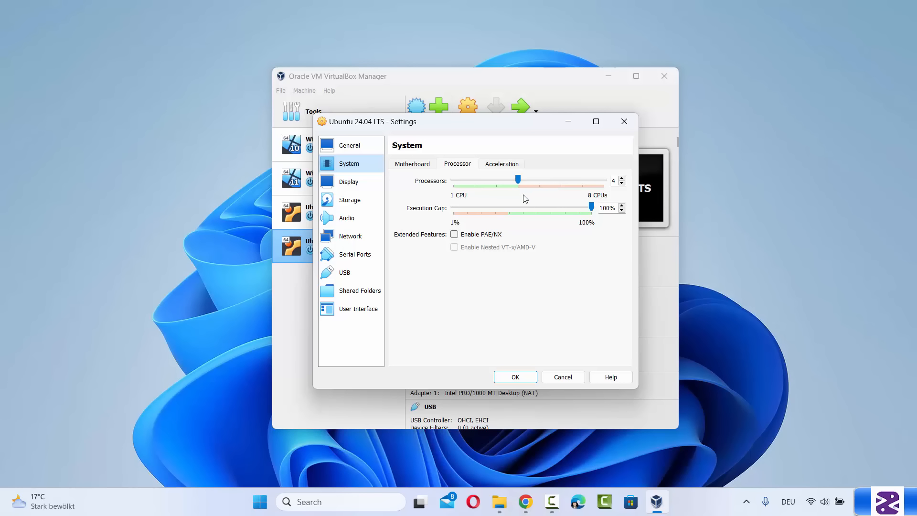
{"action": "left_click", "coordinate": [360, 189]}
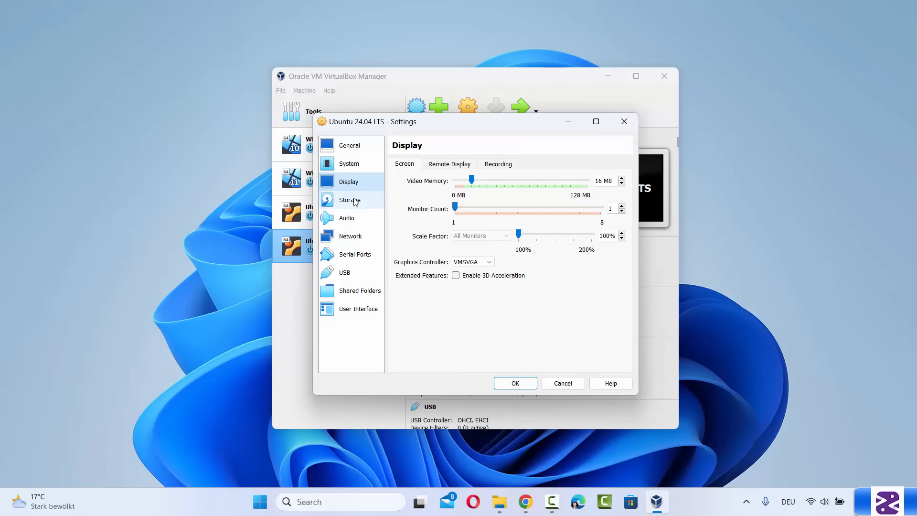
On the Storage page, select the empty IDE optical drive and list its disc choices
{"action": "left_click", "coordinate": [355, 200]}
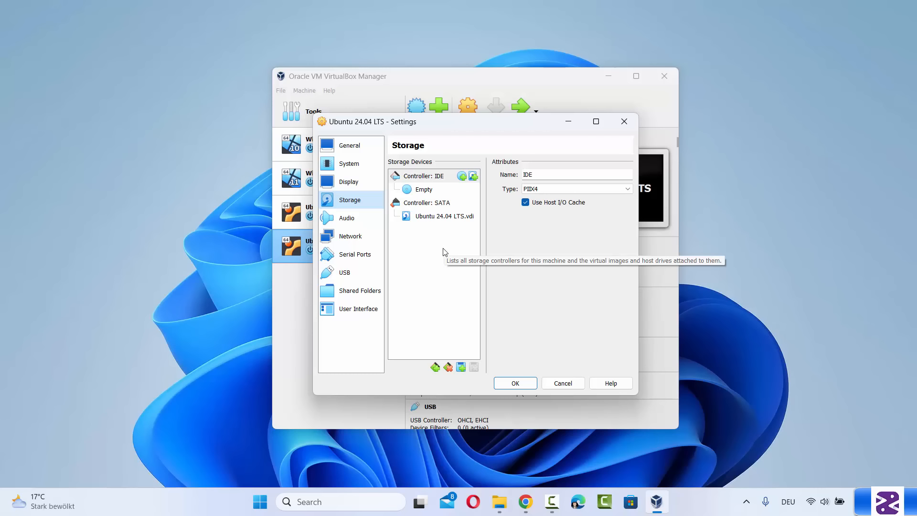
{"action": "left_click", "coordinate": [426, 191]}
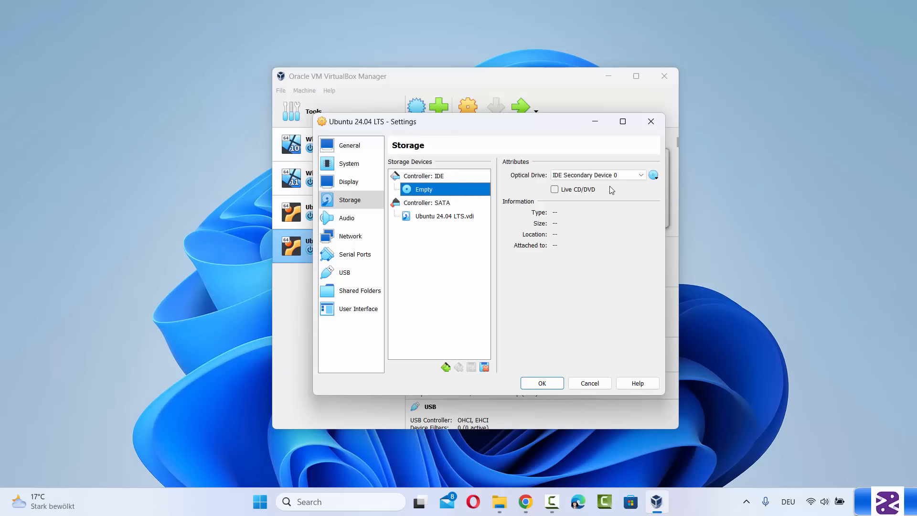
{"action": "left_click", "coordinate": [656, 177]}
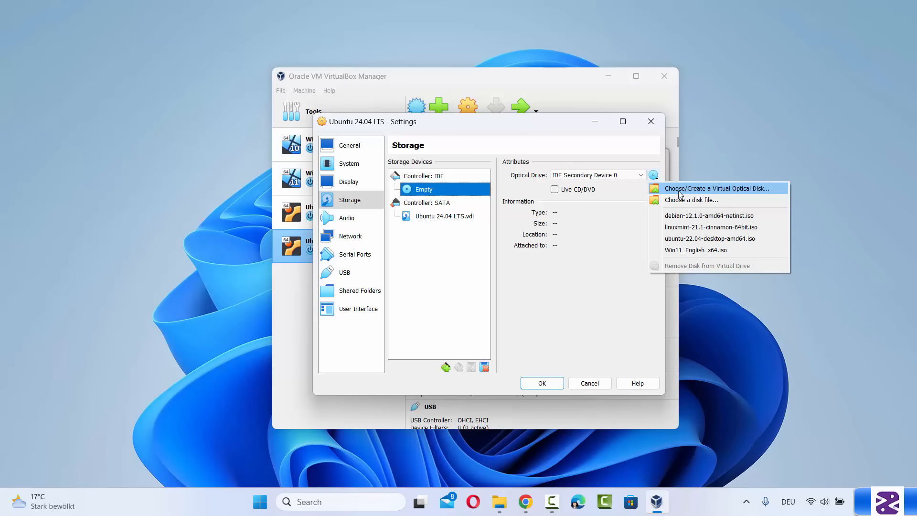
Add D:\Ubuntu 24.04\ubuntu-24.04-desktop-amd64.iso to the Optical Disk Selector's list of disks
{"action": "left_click", "coordinate": [735, 190]}
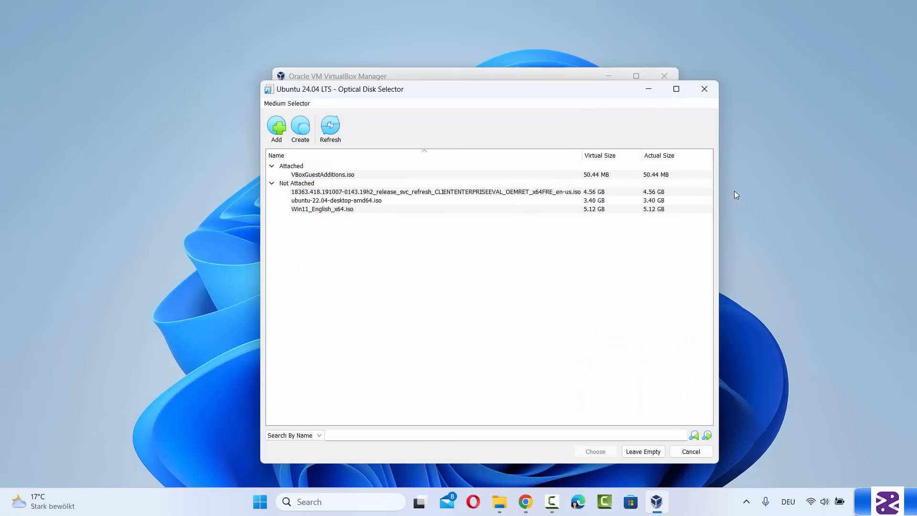
{"action": "left_click", "coordinate": [278, 135]}
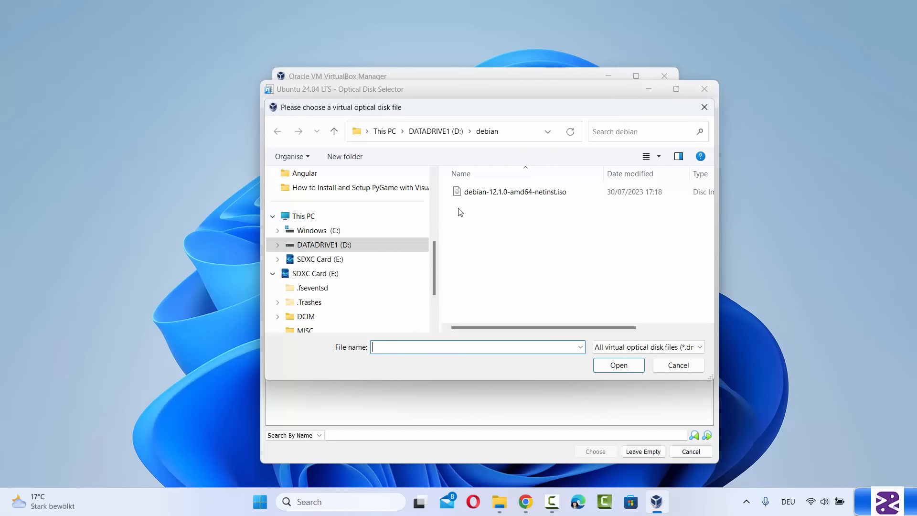
{"action": "left_click", "coordinate": [444, 137]}
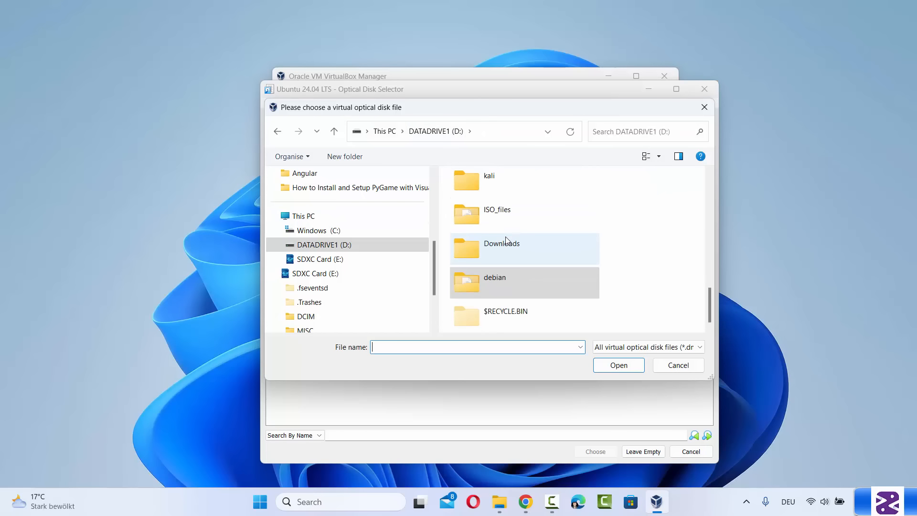
{"action": "scroll", "coordinate": [507, 240], "scroll_direction": "up", "scroll_amount": 5}
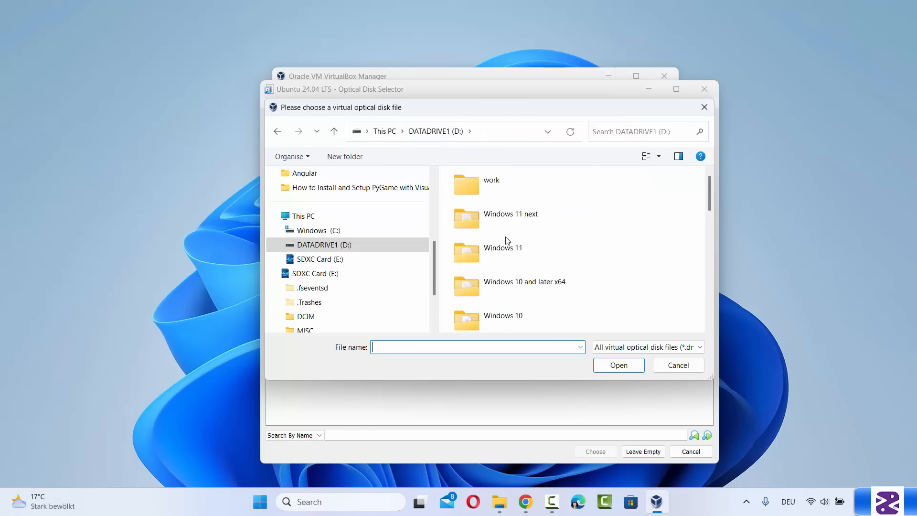
{"action": "scroll", "coordinate": [507, 240], "scroll_direction": "down", "scroll_amount": 1}
{"action": "scroll", "coordinate": [507, 241], "scroll_direction": "down", "scroll_amount": 2}
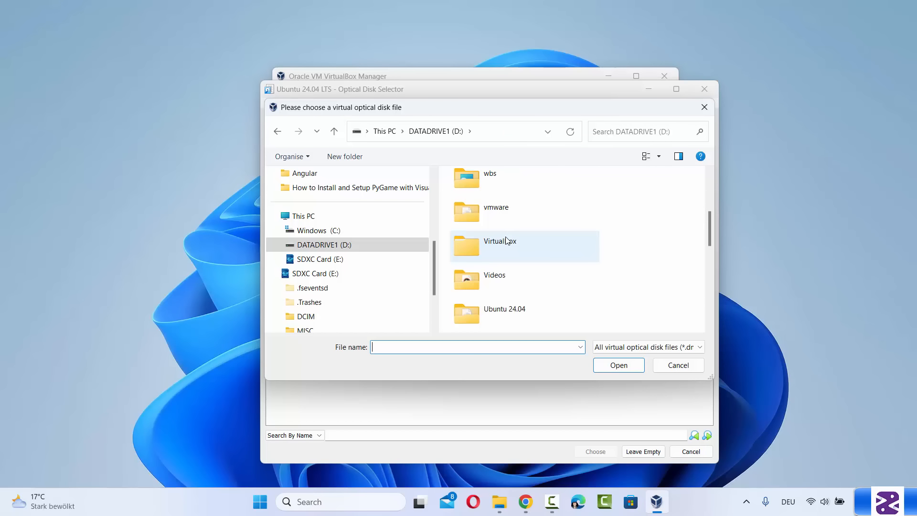
{"action": "double_click", "coordinate": [499, 308]}
{"action": "left_click", "coordinate": [517, 197]}
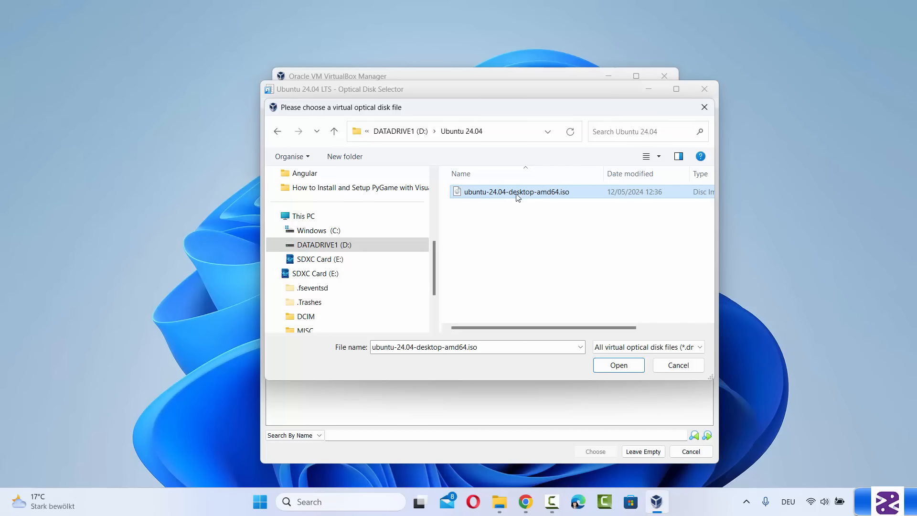
{"action": "left_click", "coordinate": [616, 367]}
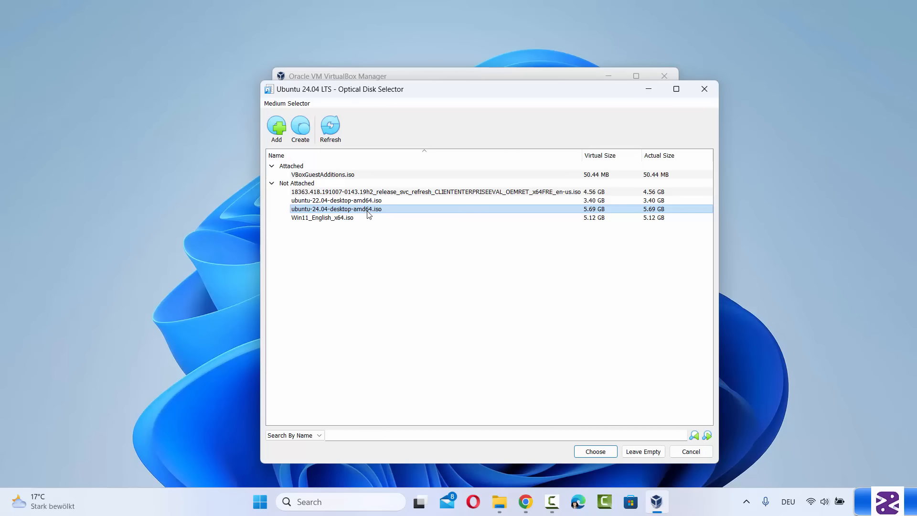
Mount ubuntu-24.04-desktop-amd64.iso on the VM's optical drive and save the settings
{"action": "left_click", "coordinate": [596, 454]}
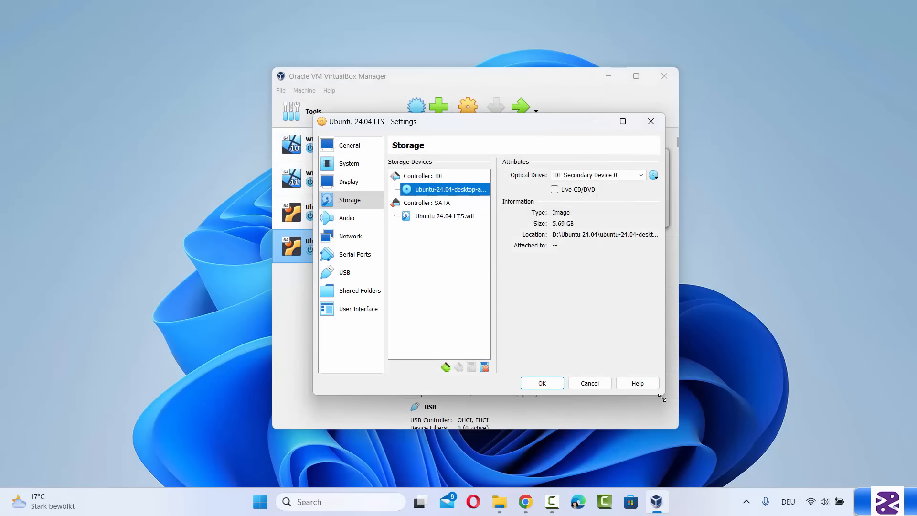
{"action": "left_click_drag", "start_coordinate": [665, 394], "coordinate": [813, 429]}
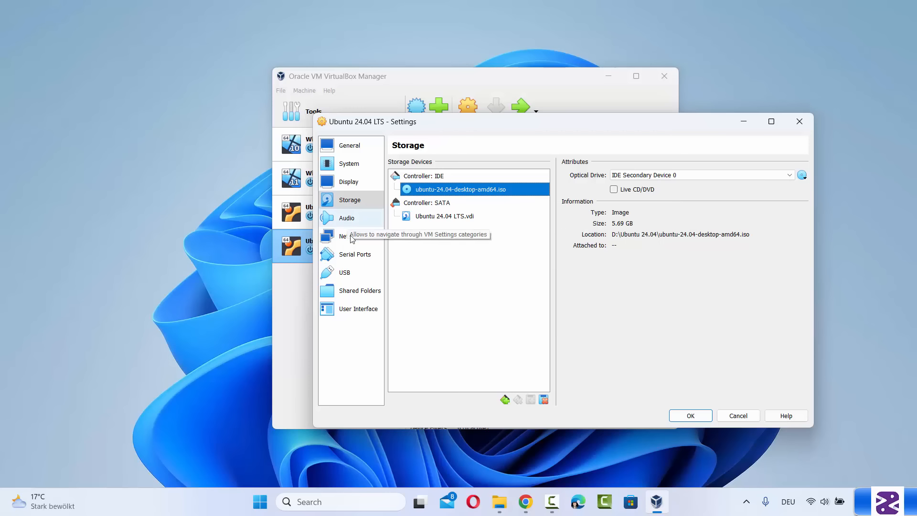
{"action": "left_click", "coordinate": [681, 417]}
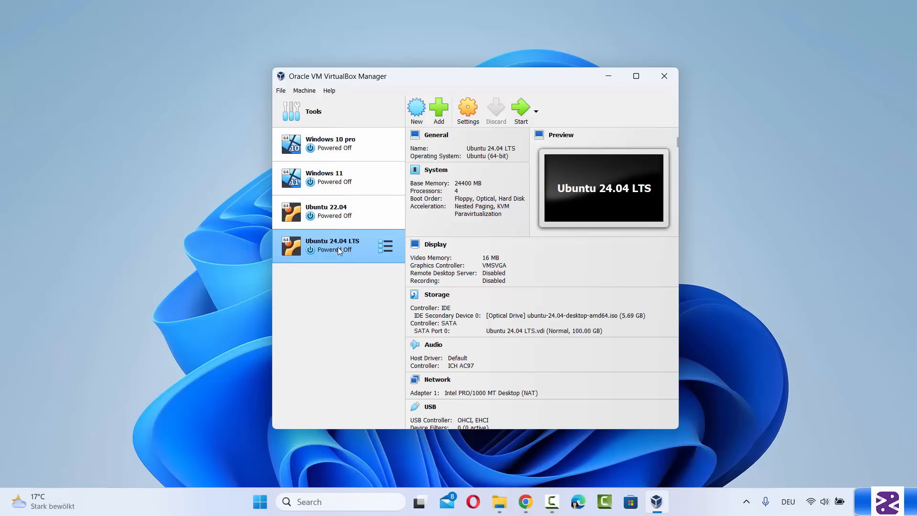
Start the Ubuntu 24.04 LTS VM and boot 'Try or Install Ubuntu' from the GRUB menu
{"action": "left_click", "coordinate": [524, 112]}
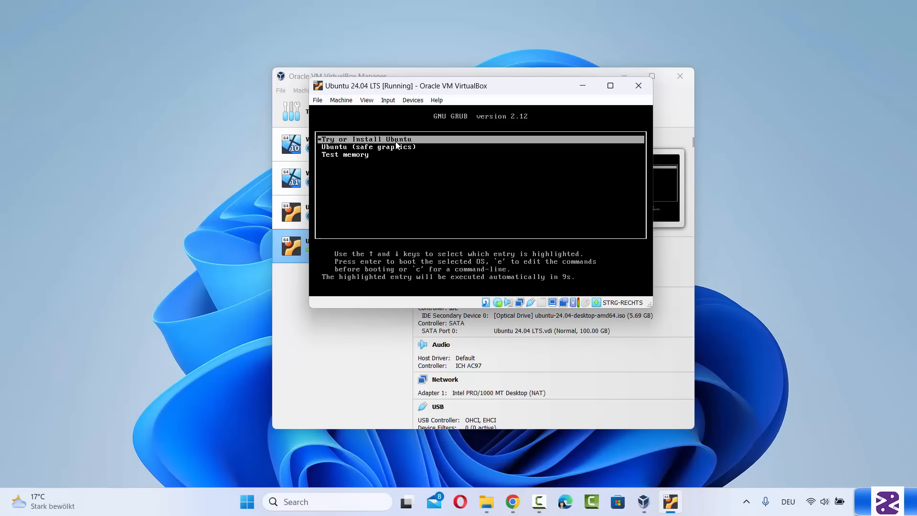
{"action": "key", "text": "Return"}
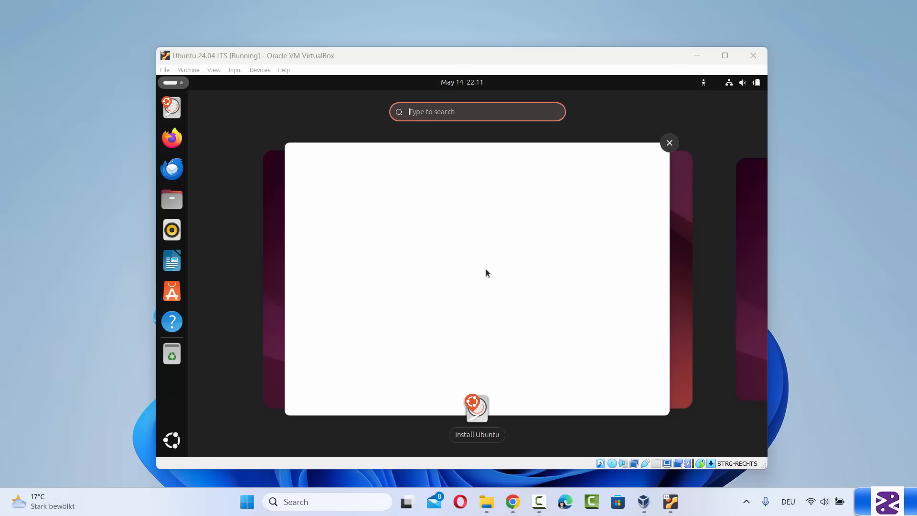
{"action": "left_click", "coordinate": [312, 58]}
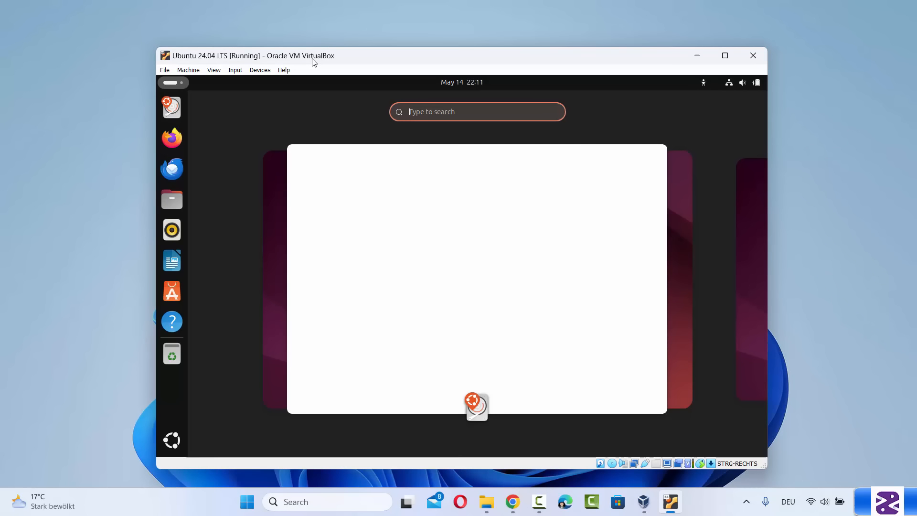
{"action": "left_click", "coordinate": [182, 72]}
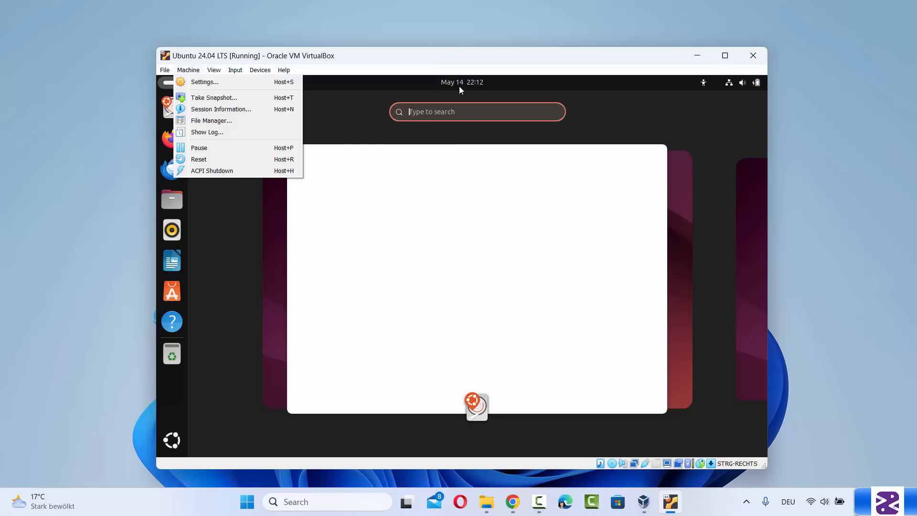
{"action": "left_click", "coordinate": [463, 62]}
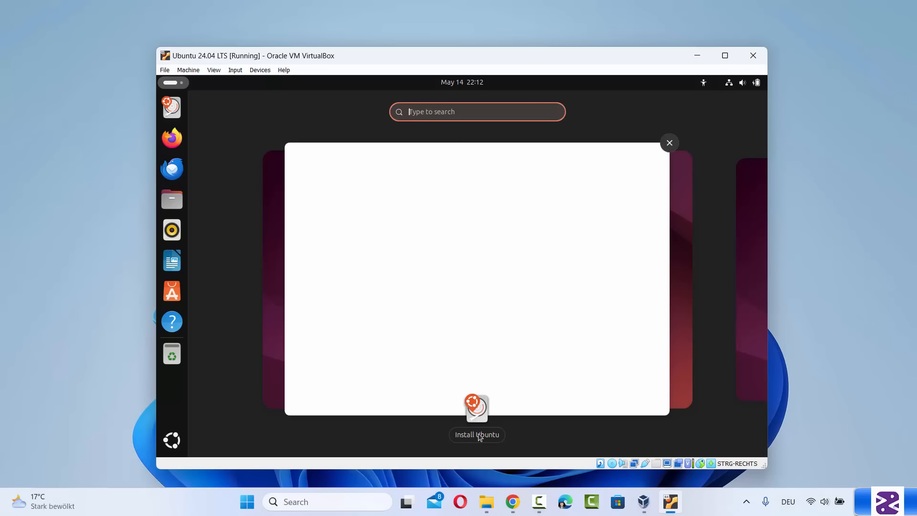
In the Ubuntu installer keep English, expand the Typing accessibility options, and go on to keyboard layout
{"action": "left_click", "coordinate": [474, 405]}
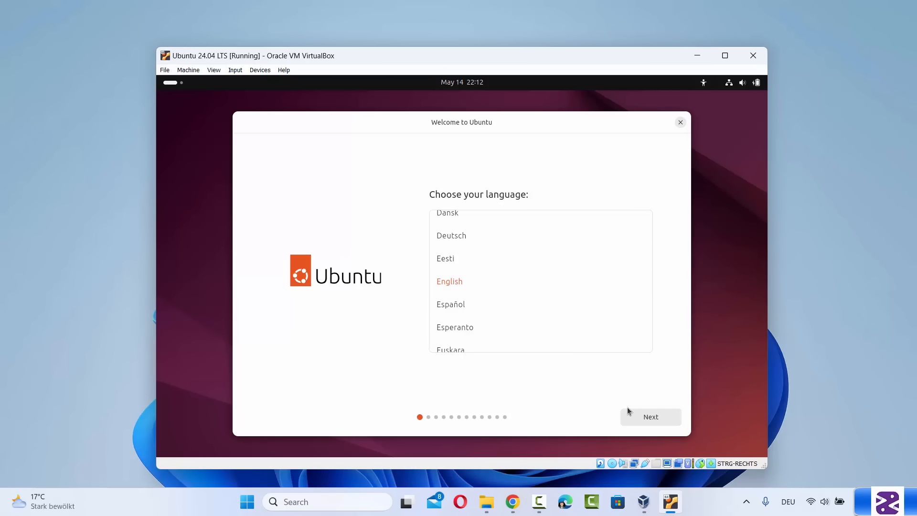
{"action": "left_click", "coordinate": [645, 420]}
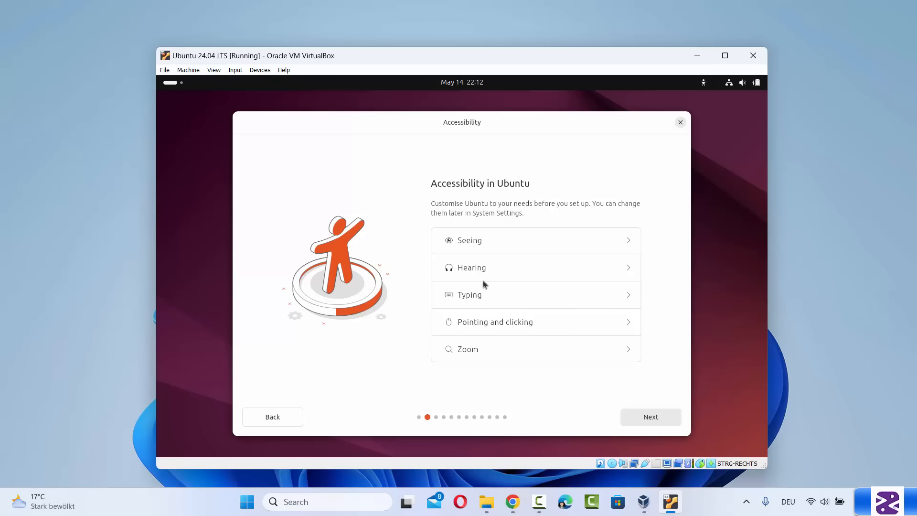
{"action": "left_click", "coordinate": [481, 294]}
{"action": "scroll", "coordinate": [502, 313], "scroll_direction": "down", "scroll_amount": 1}
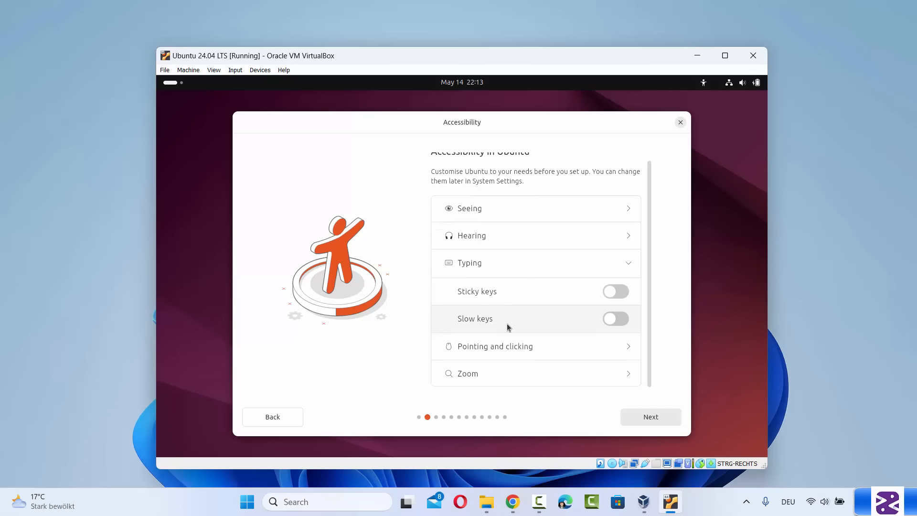
{"action": "left_click", "coordinate": [655, 420]}
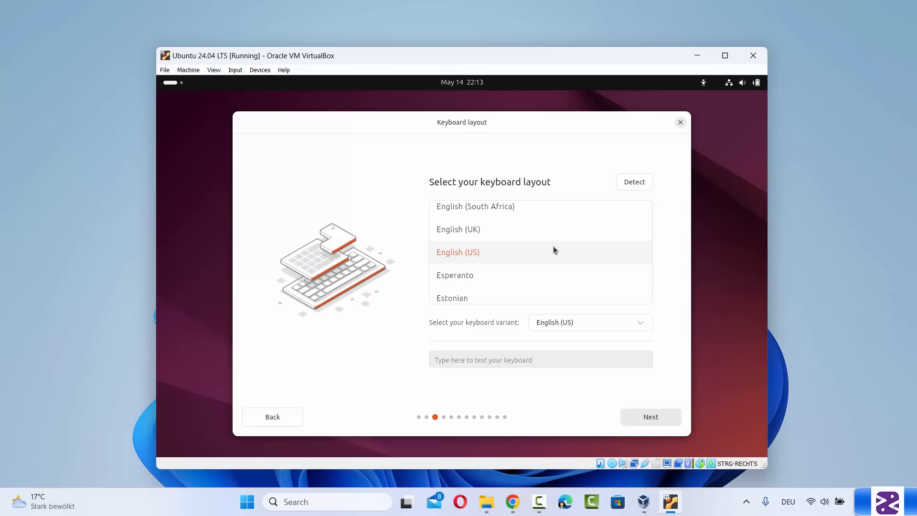
Choose the German keyboard layout from the layout list and proceed
{"action": "scroll", "coordinate": [554, 246], "scroll_direction": "up", "scroll_amount": 1}
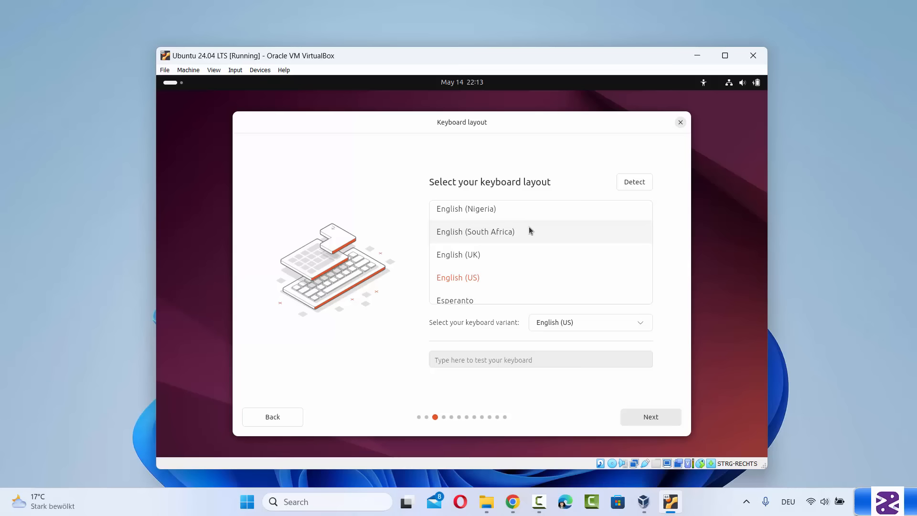
{"action": "scroll", "coordinate": [529, 227], "scroll_direction": "up", "scroll_amount": 1}
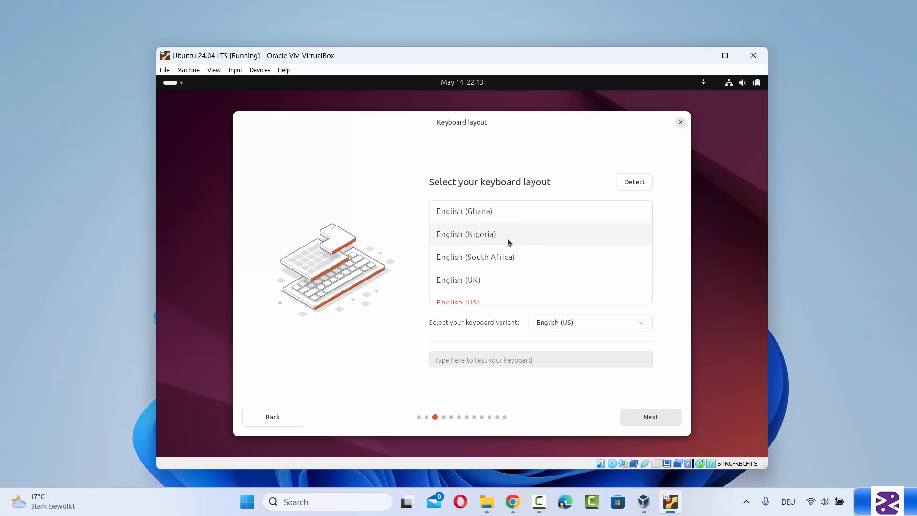
{"action": "scroll", "coordinate": [508, 239], "scroll_direction": "down", "scroll_amount": 1}
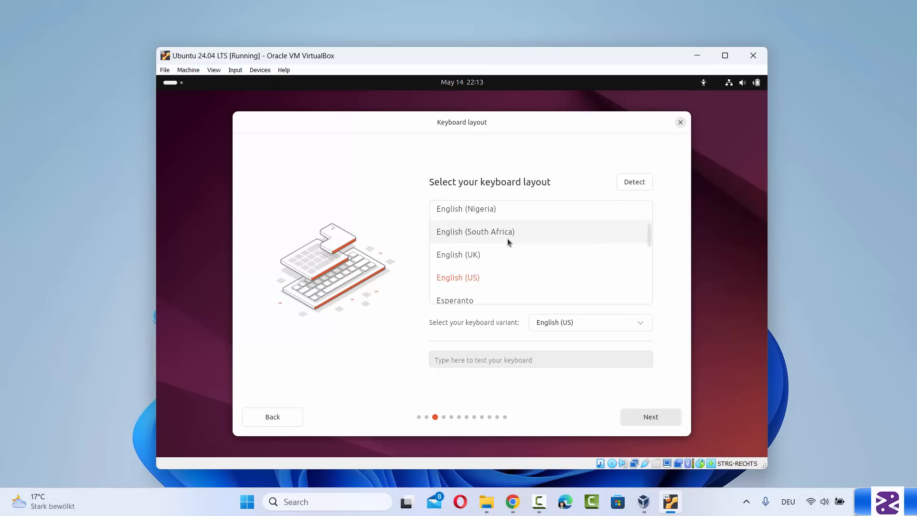
{"action": "scroll", "coordinate": [507, 239], "scroll_direction": "down", "scroll_amount": 1}
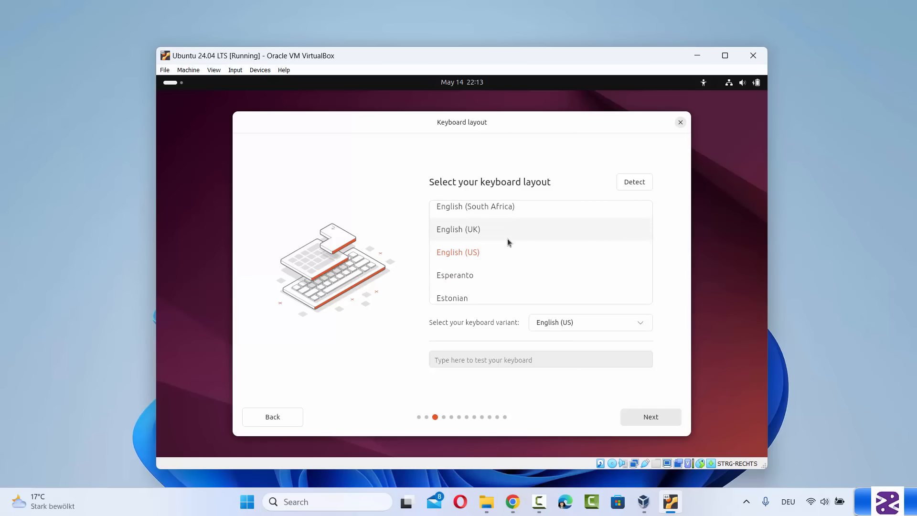
{"action": "scroll", "coordinate": [507, 239], "scroll_direction": "down", "scroll_amount": 1}
{"action": "scroll", "coordinate": [507, 239], "scroll_direction": "down", "scroll_amount": 1}
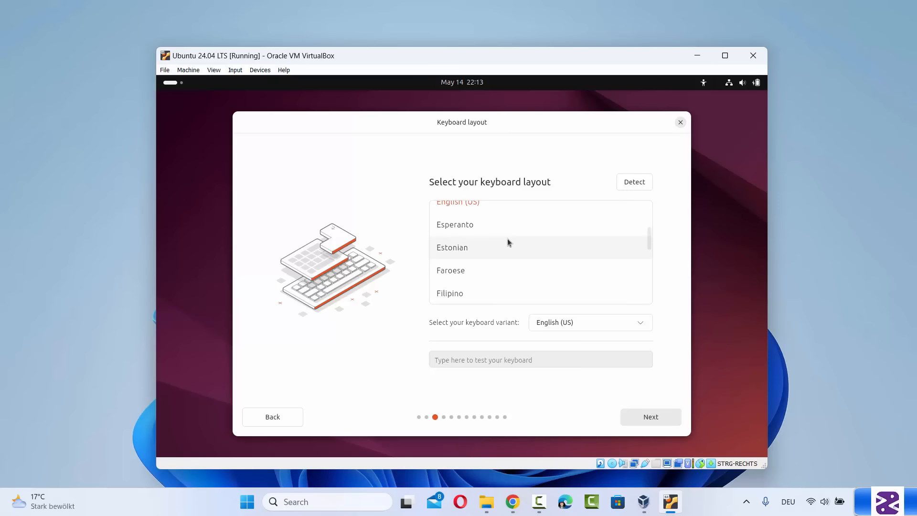
{"action": "left_click", "coordinate": [508, 239]}
{"action": "key", "text": "g"}
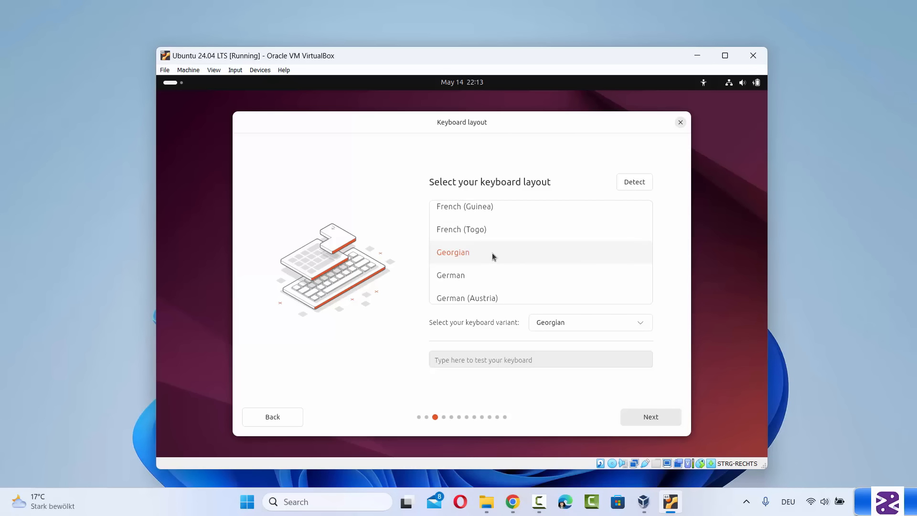
{"action": "left_click", "coordinate": [480, 276]}
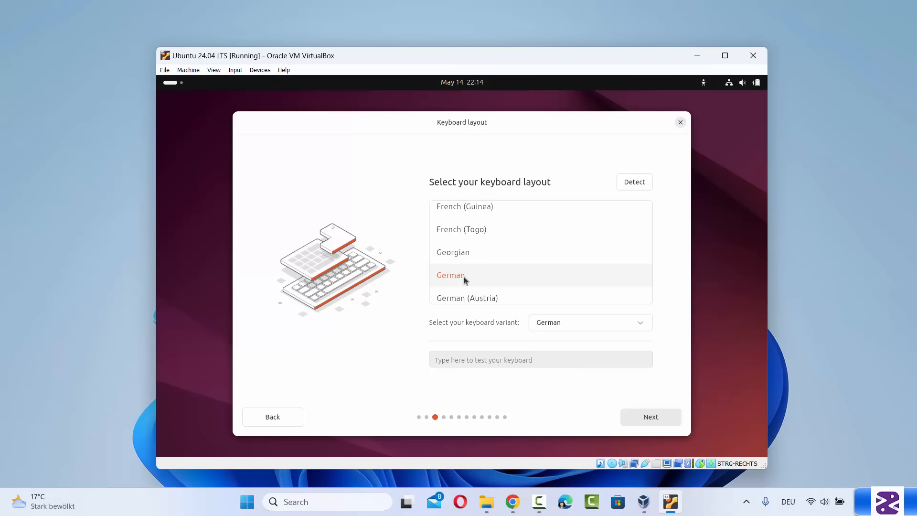
{"action": "left_click", "coordinate": [650, 417]}
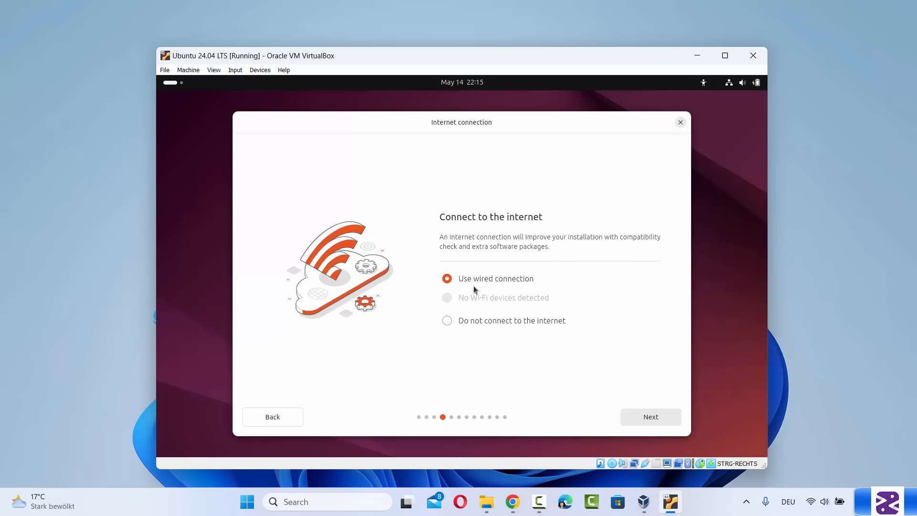
Keep the wired connection, Install Ubuntu, Interactive installation and Default app selection
{"action": "left_click", "coordinate": [640, 415]}
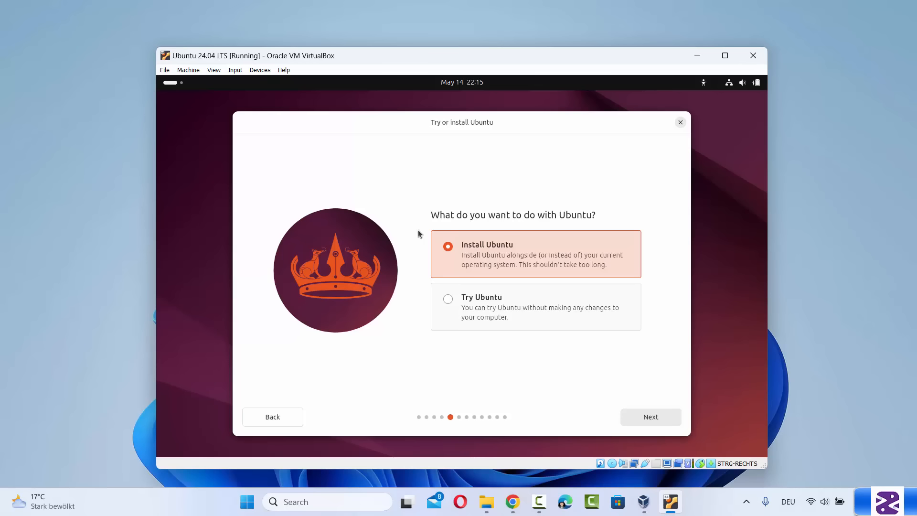
{"action": "left_click", "coordinate": [638, 420]}
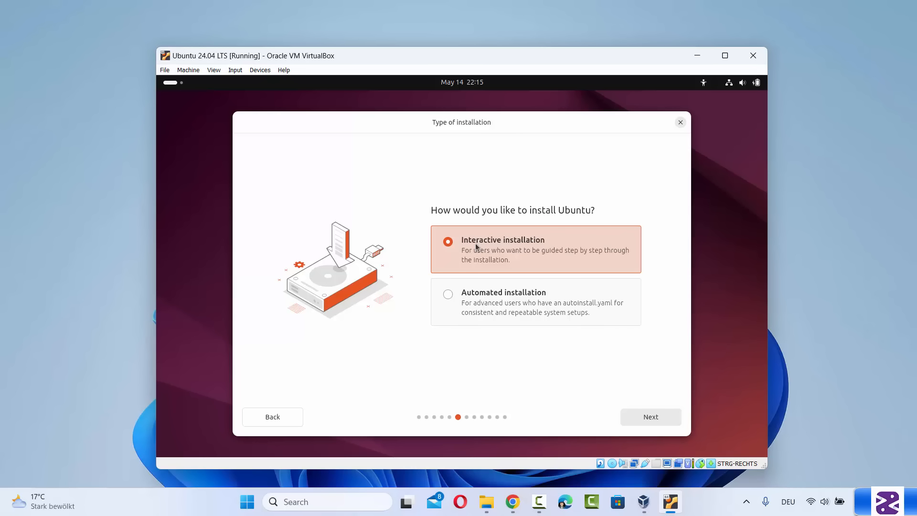
{"action": "left_click", "coordinate": [642, 415]}
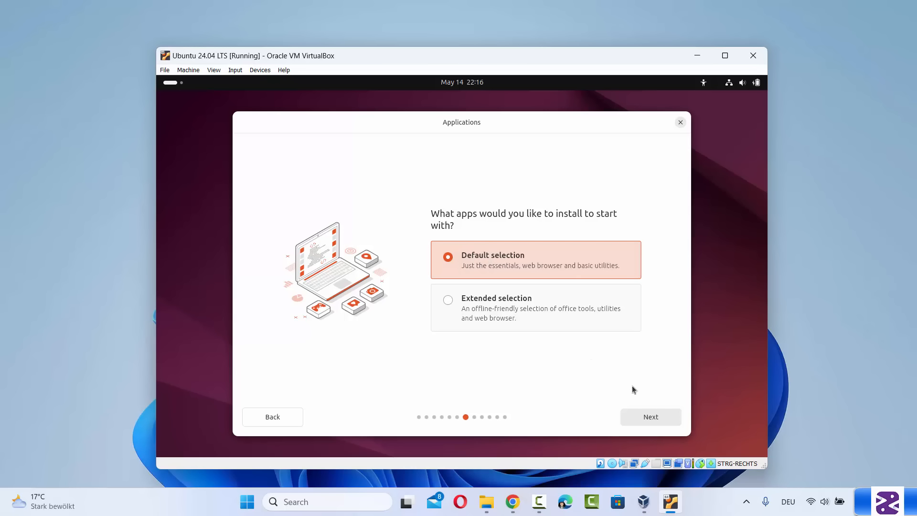
{"action": "left_click", "coordinate": [653, 419]}
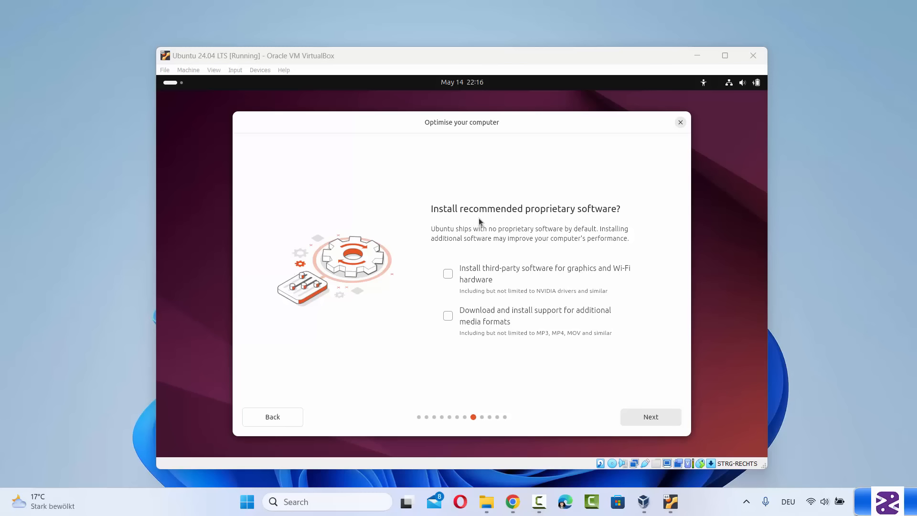
Enable third-party graphics/Wi-Fi drivers and additional media formats, then continue to Disk setup
{"action": "left_click", "coordinate": [448, 274]}
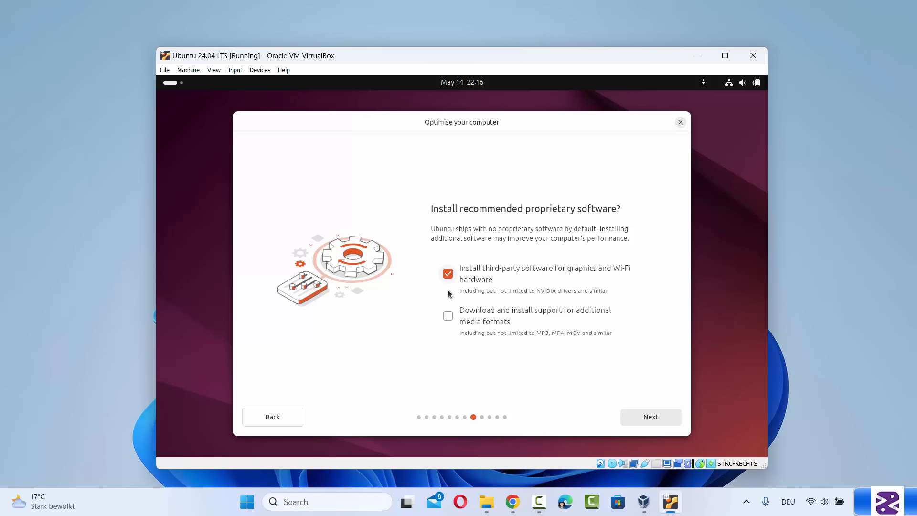
{"action": "left_click", "coordinate": [447, 315]}
{"action": "left_click", "coordinate": [664, 420]}
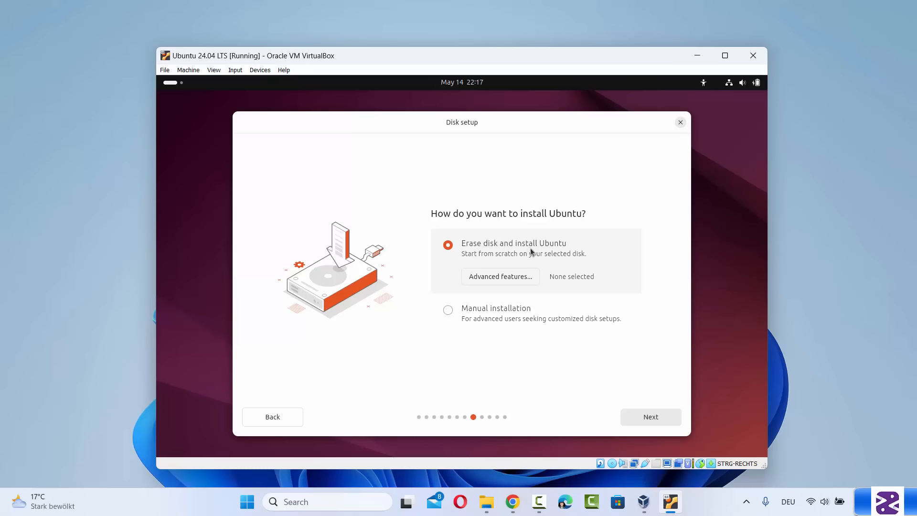
Accept erasing the disk, enter the user's name, and remove the VirtualBox suffix from the computer name
{"action": "left_click", "coordinate": [661, 415]}
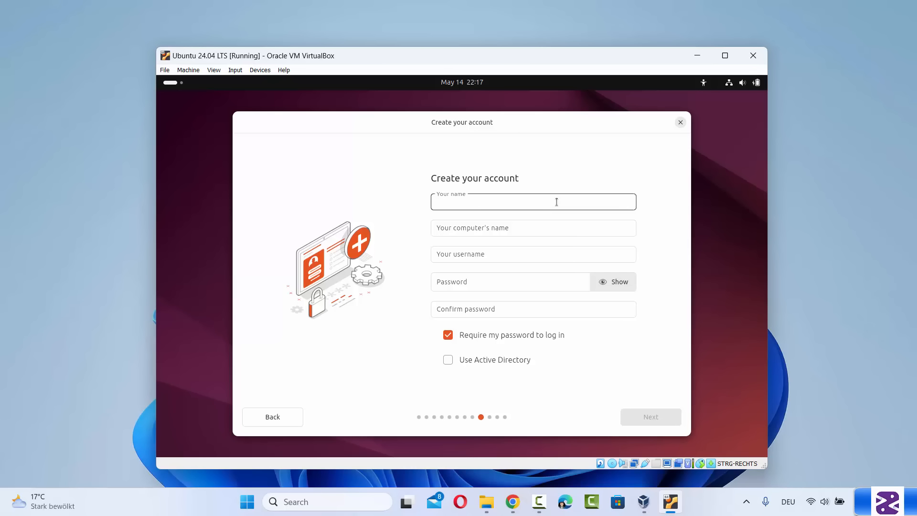
{"action": "type", "text": "c"}
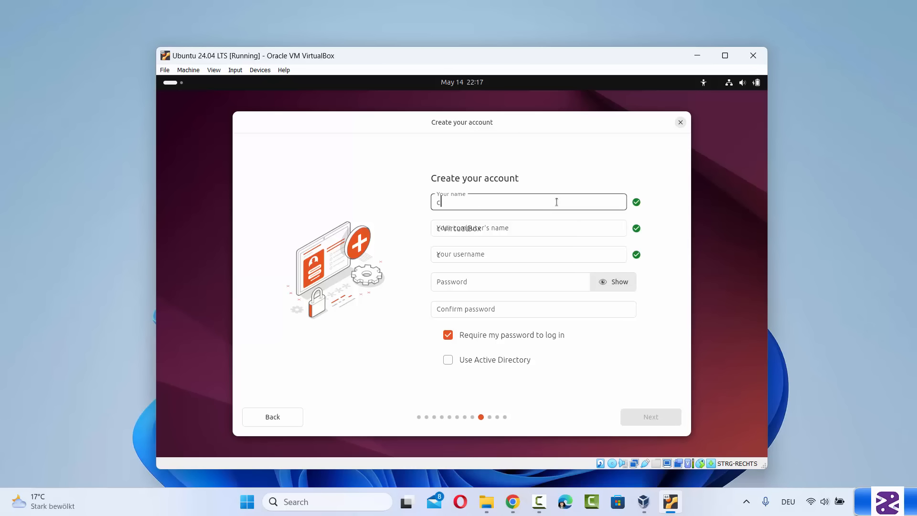
{"action": "type", "text": "odebind"}
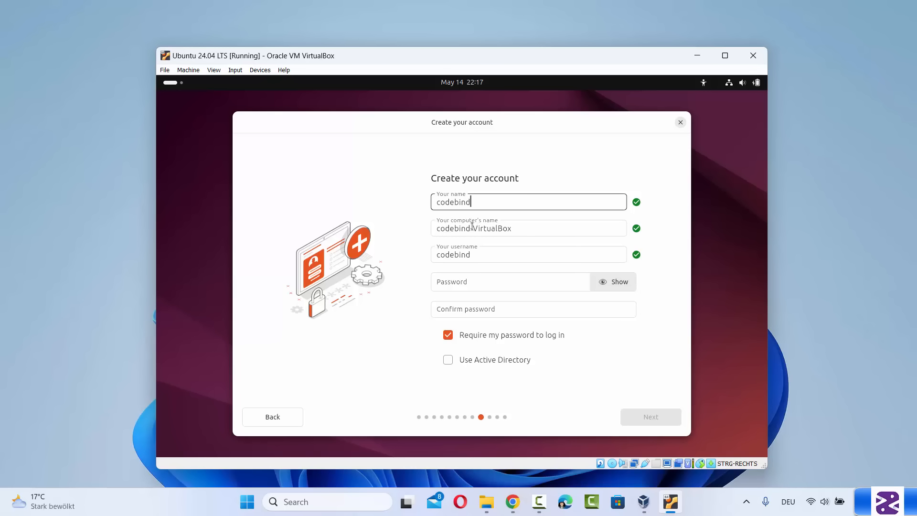
{"action": "triple_click", "coordinate": [489, 230]}
{"action": "double_click", "coordinate": [489, 229]}
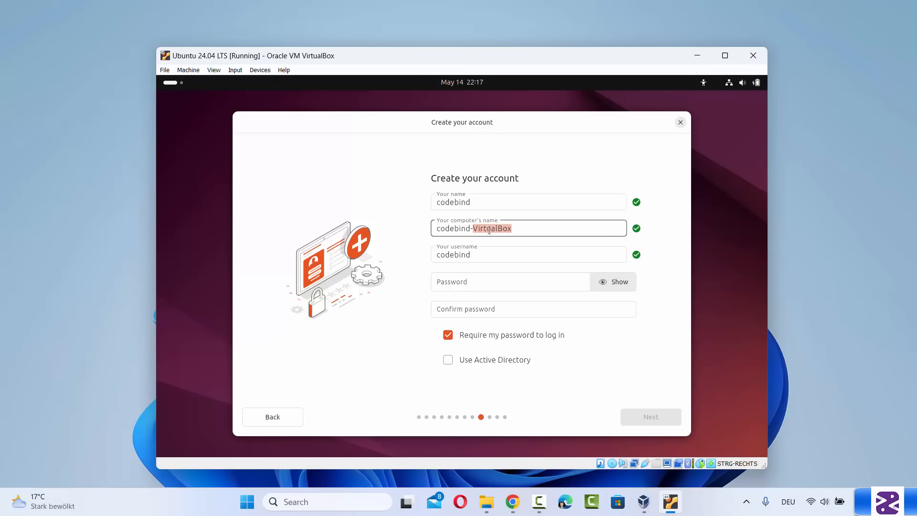
{"action": "key", "text": "BackSpace"}
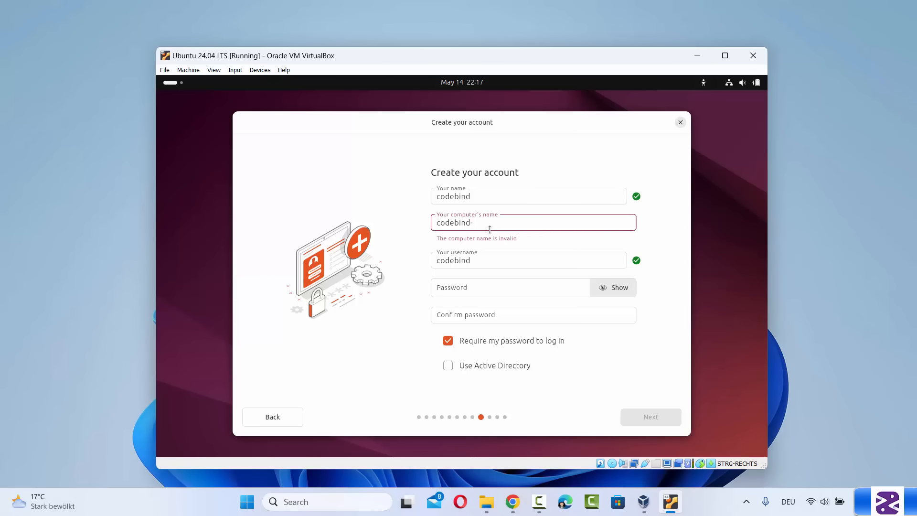
{"action": "key", "text": "BackSpace"}
{"action": "left_click_drag", "start_coordinate": [479, 224], "coordinate": [423, 232]}
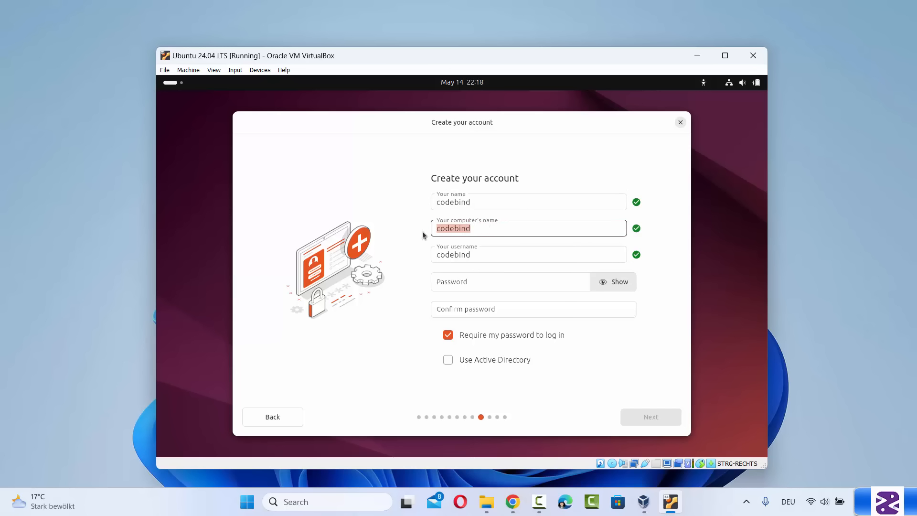
{"action": "double_click", "coordinate": [455, 229]}
{"action": "left_click", "coordinate": [474, 229]}
Enter the account password in both password fields and continue to the timezone step
{"action": "left_click", "coordinate": [469, 281]}
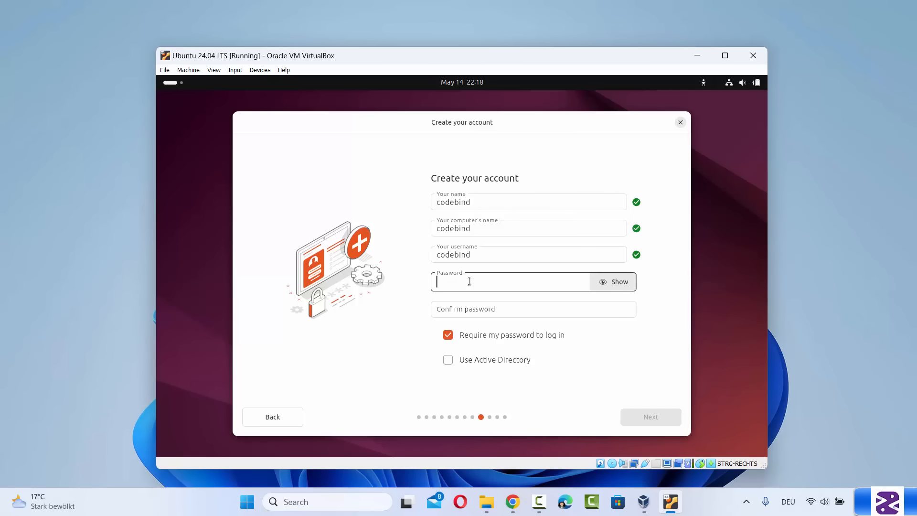
{"action": "type", "text": "123456"}
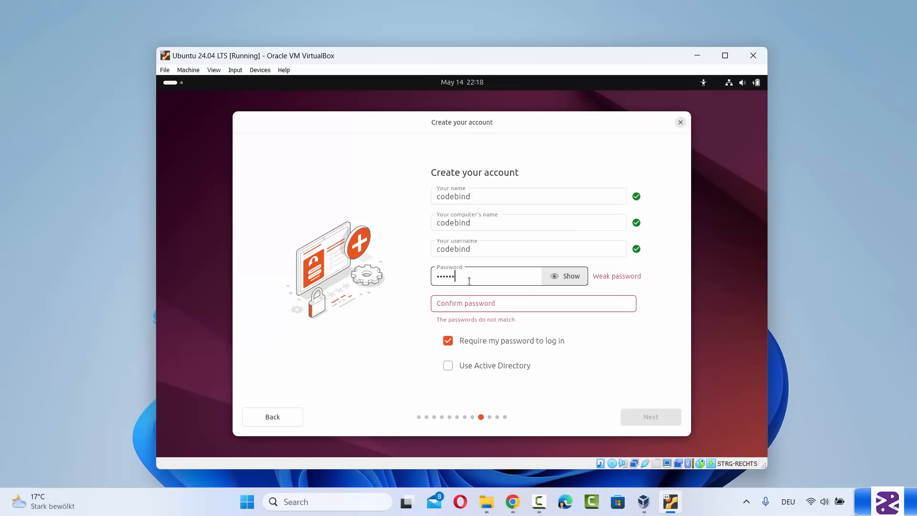
{"action": "left_click", "coordinate": [444, 302]}
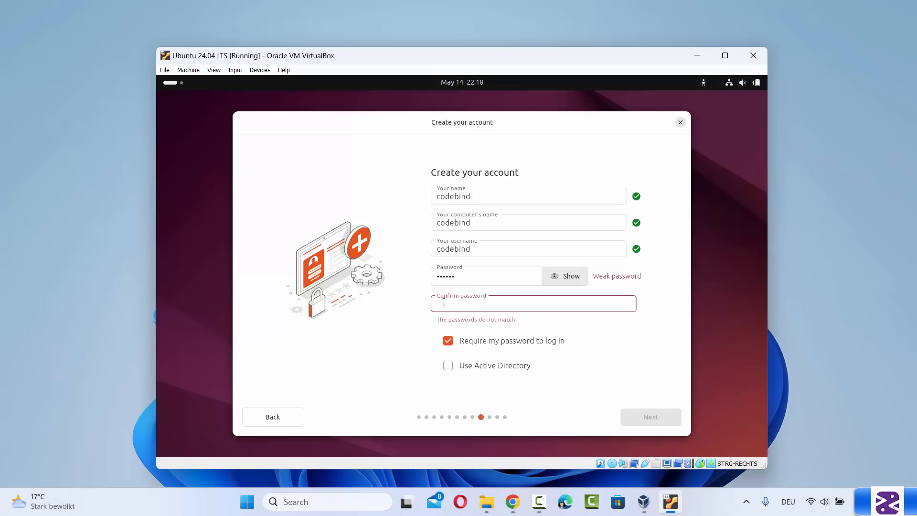
{"action": "type", "text": "123456"}
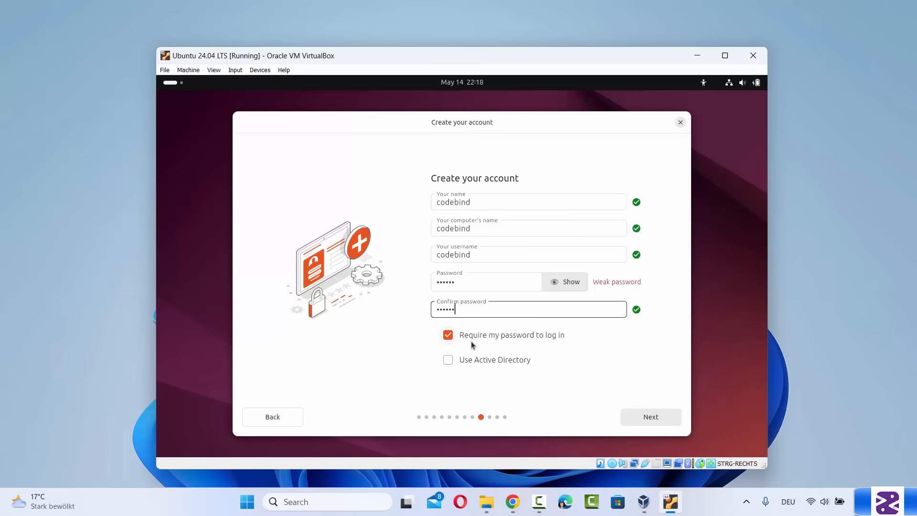
{"action": "left_click", "coordinate": [655, 421]}
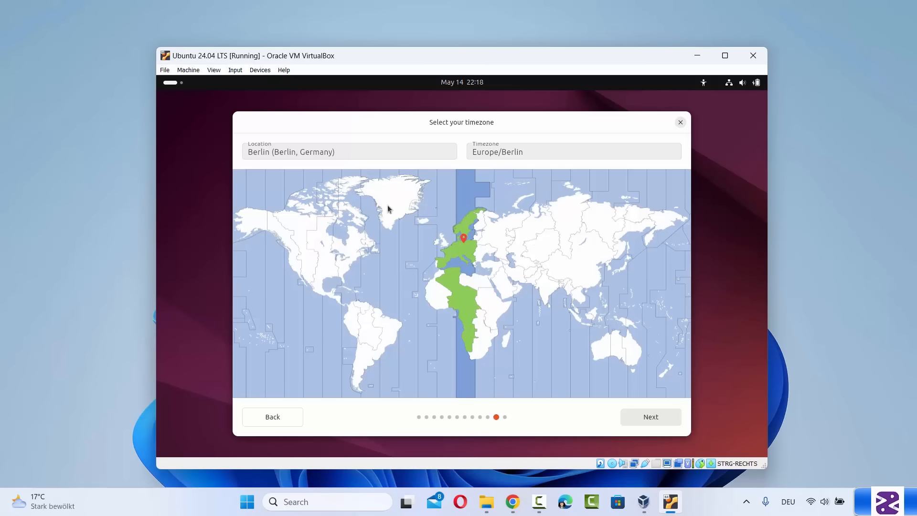
Keep the Berlin timezone, install Ubuntu 24.04 LTS, and restart the VM when it finishes
{"action": "left_click", "coordinate": [651, 417]}
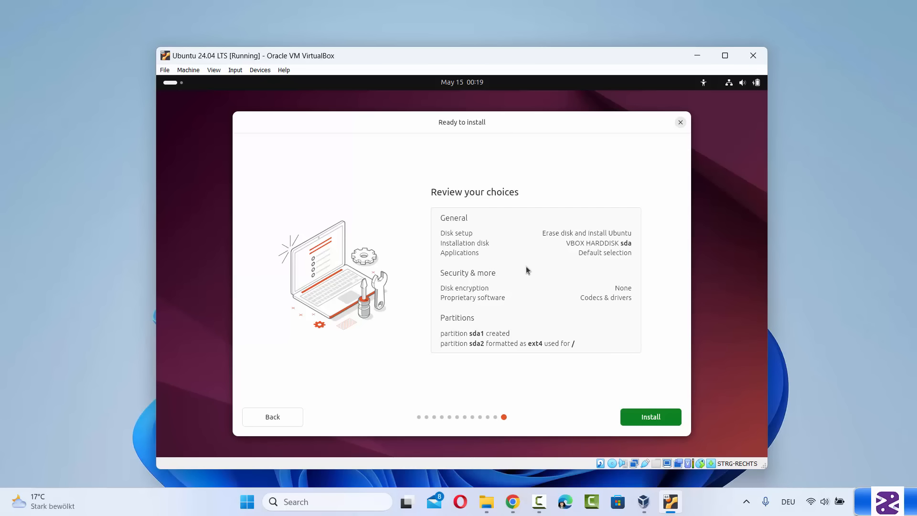
{"action": "left_click", "coordinate": [640, 416]}
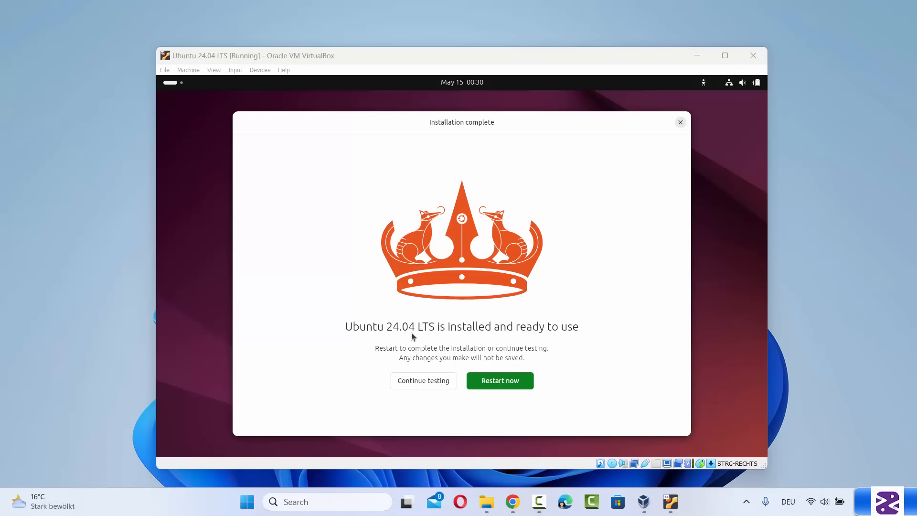
{"action": "left_click", "coordinate": [497, 381]}
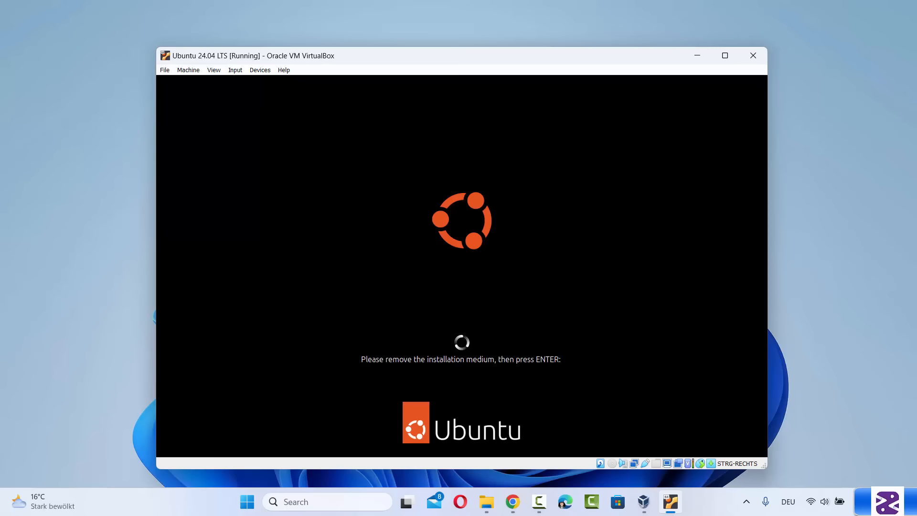
Continue past the remove-medium prompt and log in to the new user account with its password
{"action": "key", "text": "Return"}
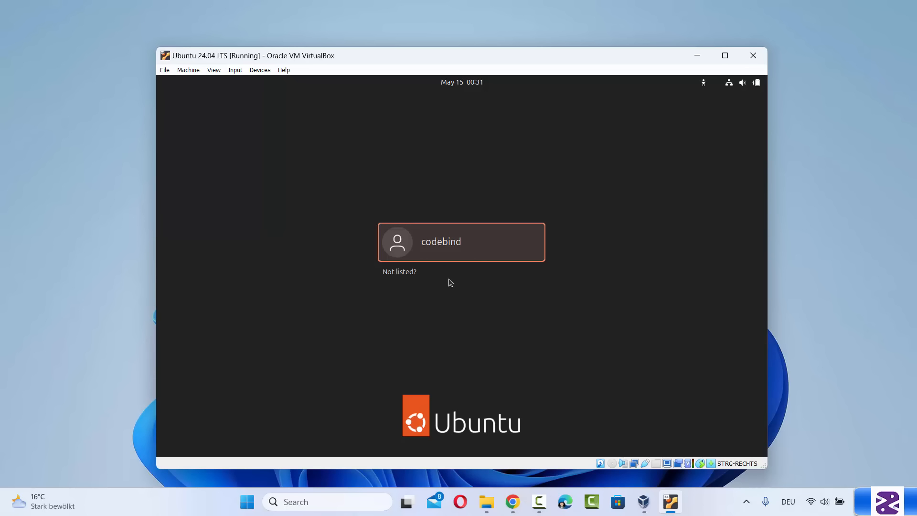
{"action": "left_click", "coordinate": [443, 246]}
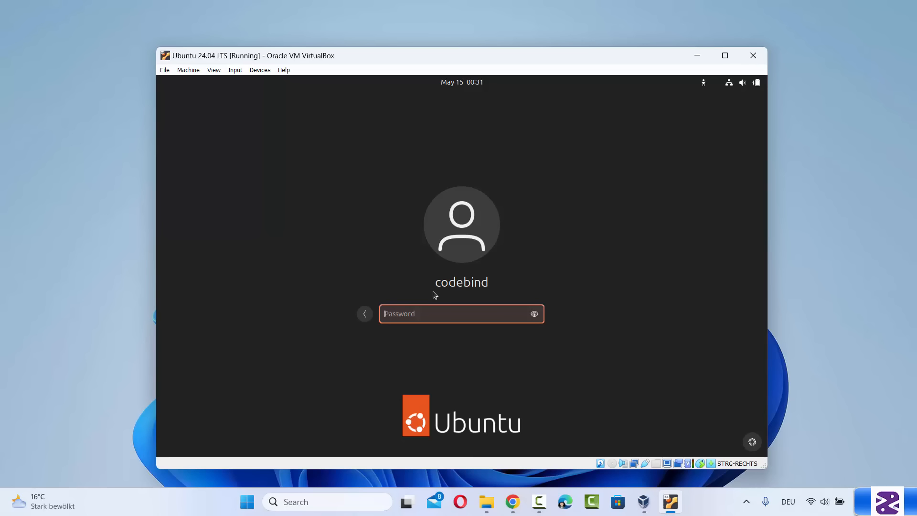
{"action": "type", "text": "••••••"}
{"action": "key", "text": "Return"}
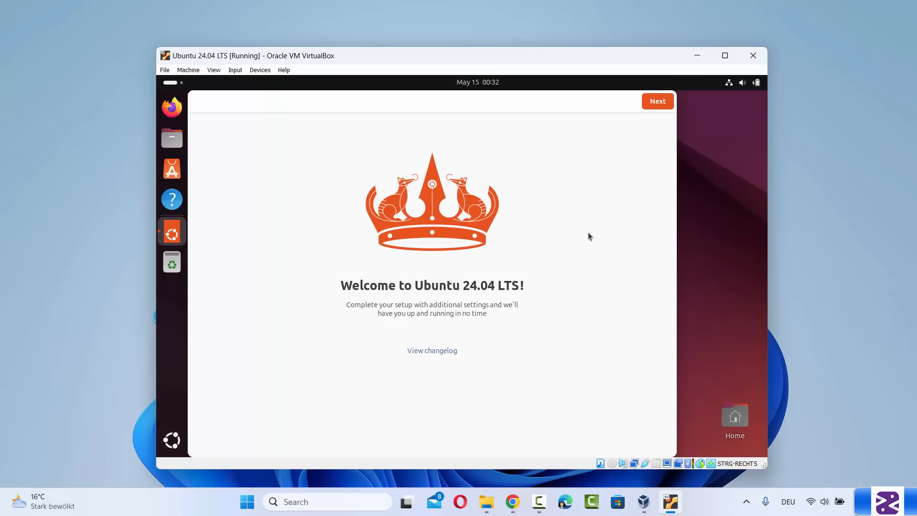
Skip Ubuntu Pro, choose not to share system data, and finish the welcome setup
{"action": "left_click", "coordinate": [660, 101]}
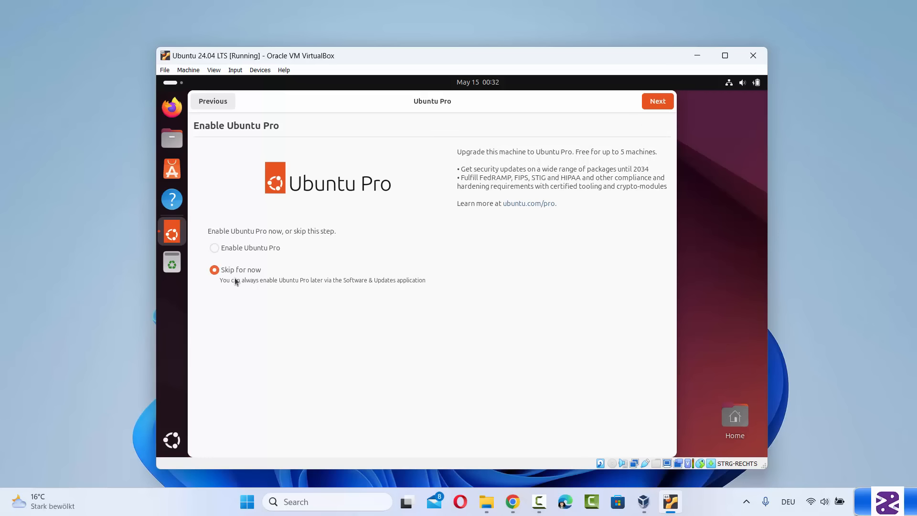
{"action": "left_click", "coordinate": [651, 106]}
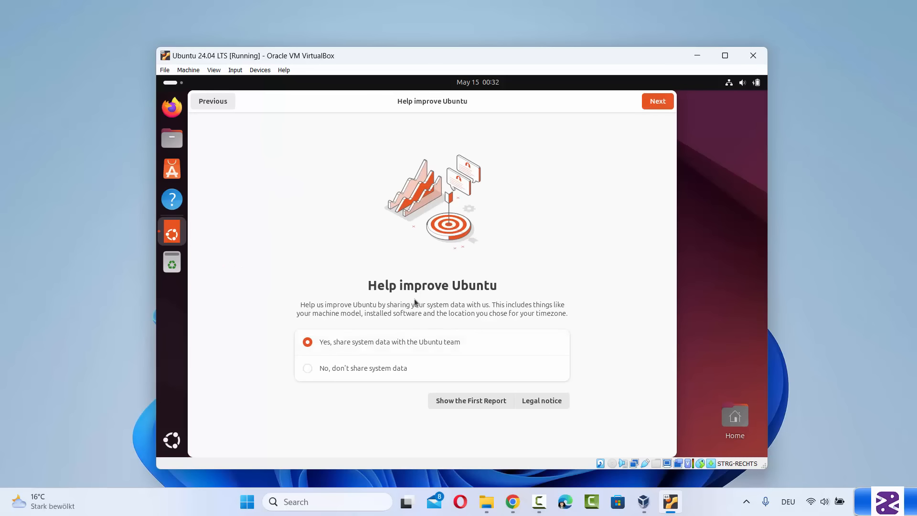
{"action": "left_click", "coordinate": [308, 368]}
{"action": "left_click", "coordinate": [658, 101]}
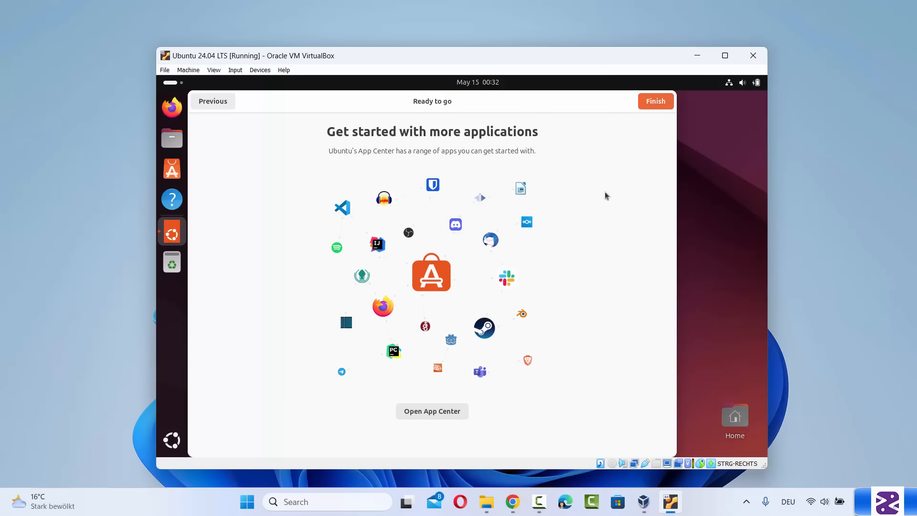
{"action": "left_click", "coordinate": [656, 101]}
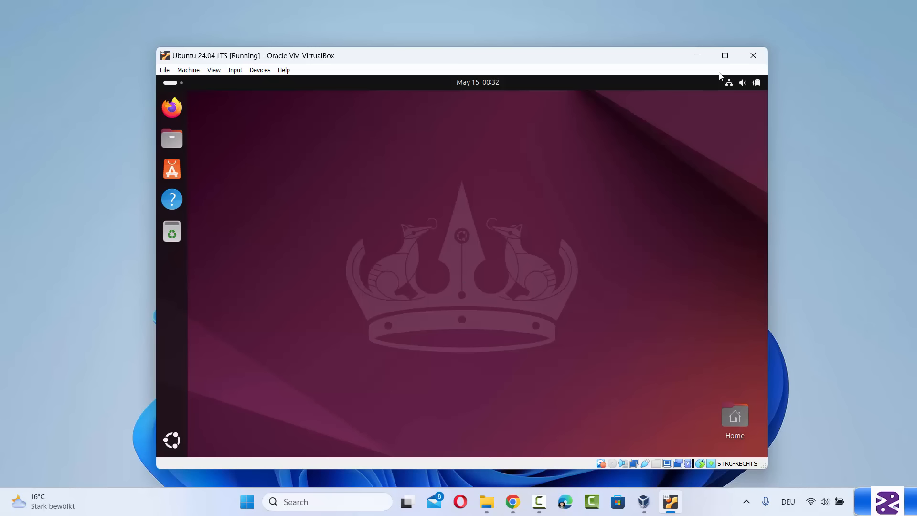
Maximize the VM window and bring up the Text Editor draft holding the apt commands
{"action": "mouse_move", "coordinate": [726, 61]}
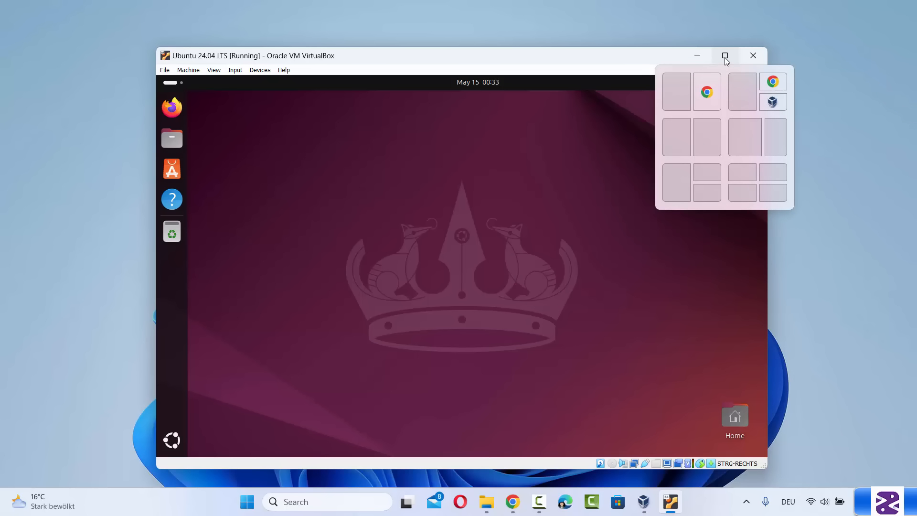
{"action": "left_click", "coordinate": [726, 55]}
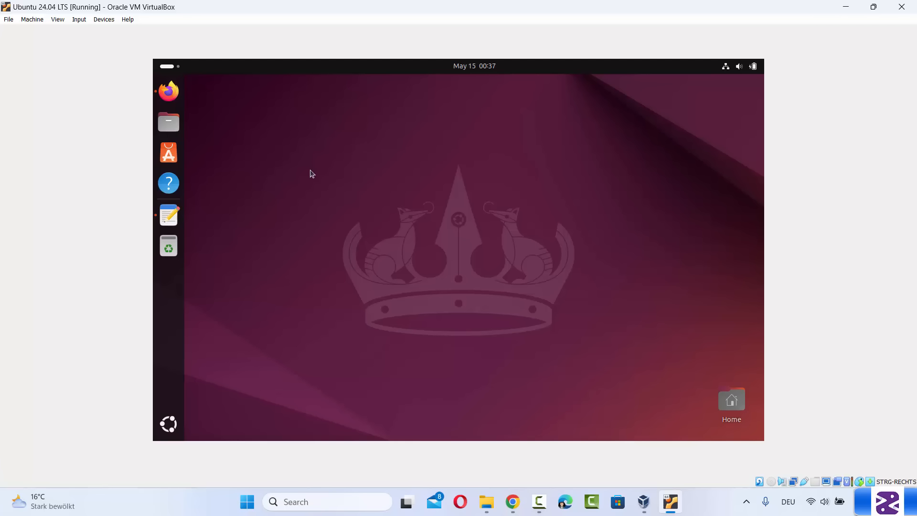
{"action": "left_click", "coordinate": [168, 216]}
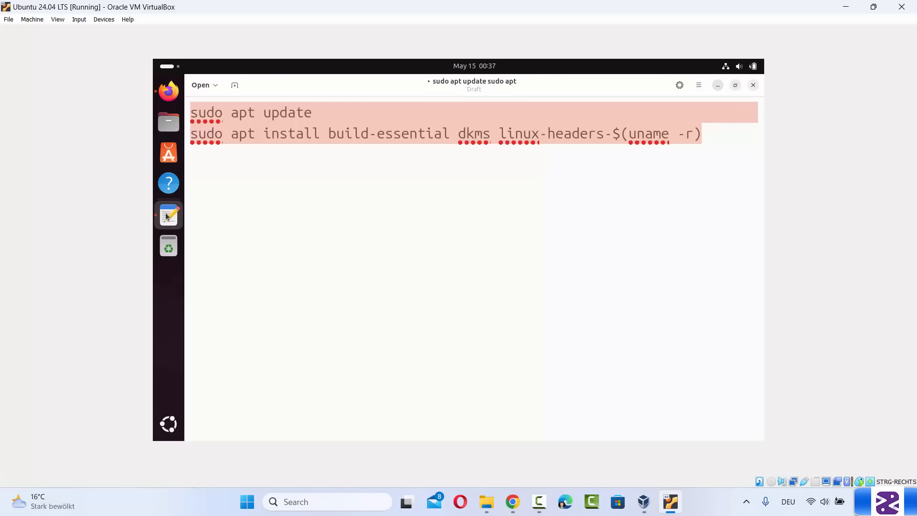
Copy the 'sudo apt update' line from the draft and open the app search field
{"action": "left_click", "coordinate": [526, 131]}
{"action": "left_click_drag", "start_coordinate": [727, 133], "coordinate": [184, 98]}
{"action": "left_click", "coordinate": [361, 144]}
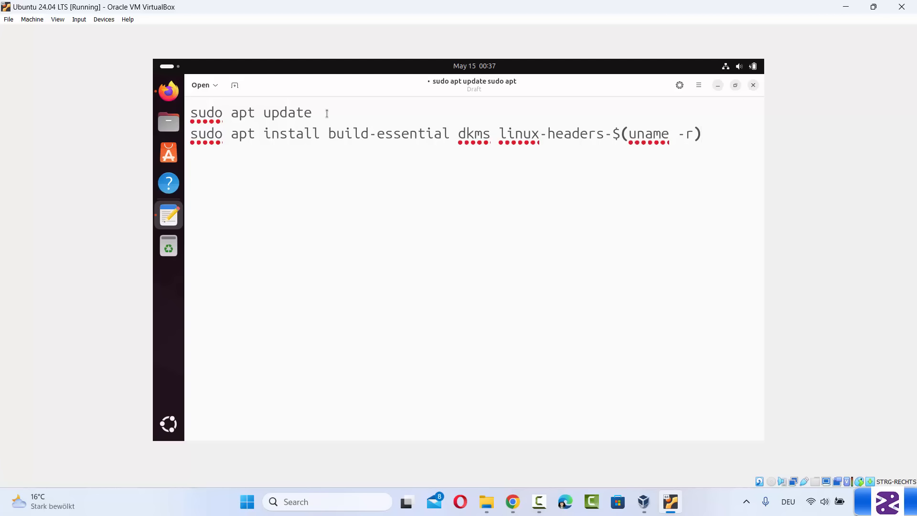
{"action": "left_click_drag", "start_coordinate": [313, 113], "coordinate": [191, 108]}
{"action": "key", "text": "ctrl+c"}
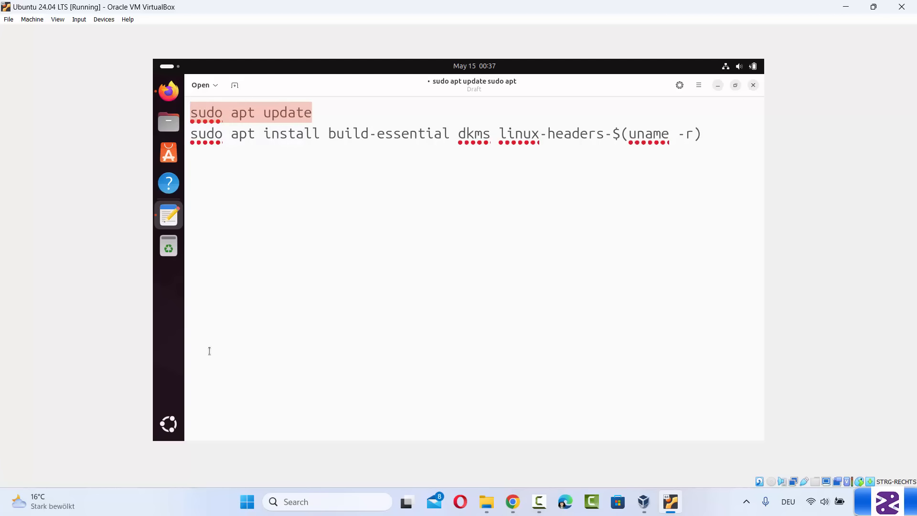
{"action": "left_click", "coordinate": [170, 425]}
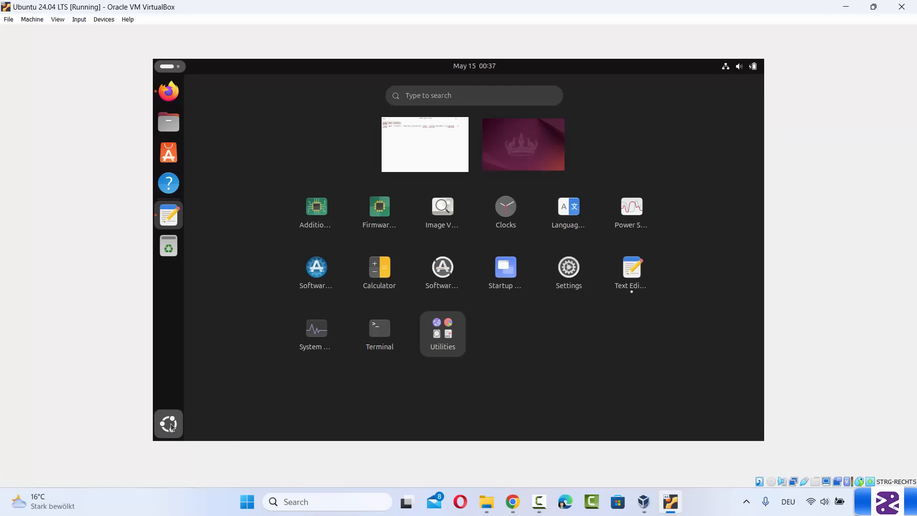
{"action": "left_click", "coordinate": [498, 97]}
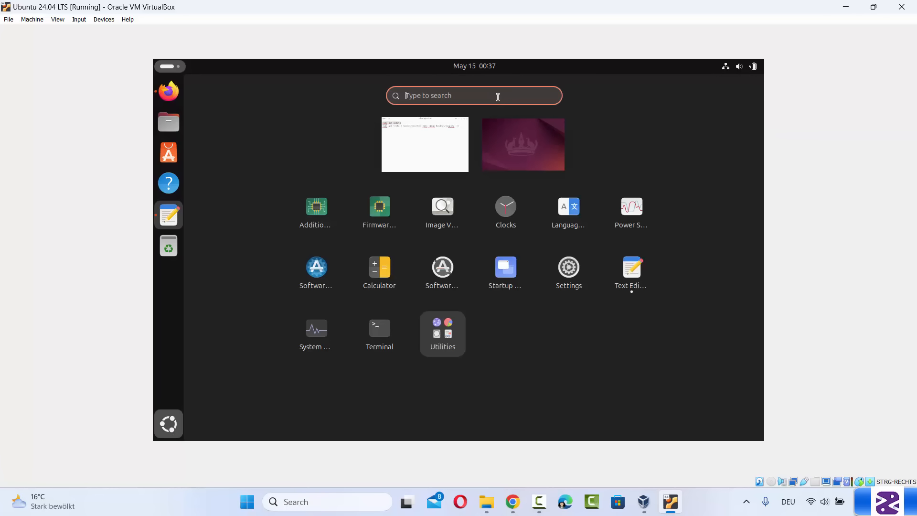
Search for 'ter' and launch Terminal, maximized to full size
{"action": "type", "text": "ter"}
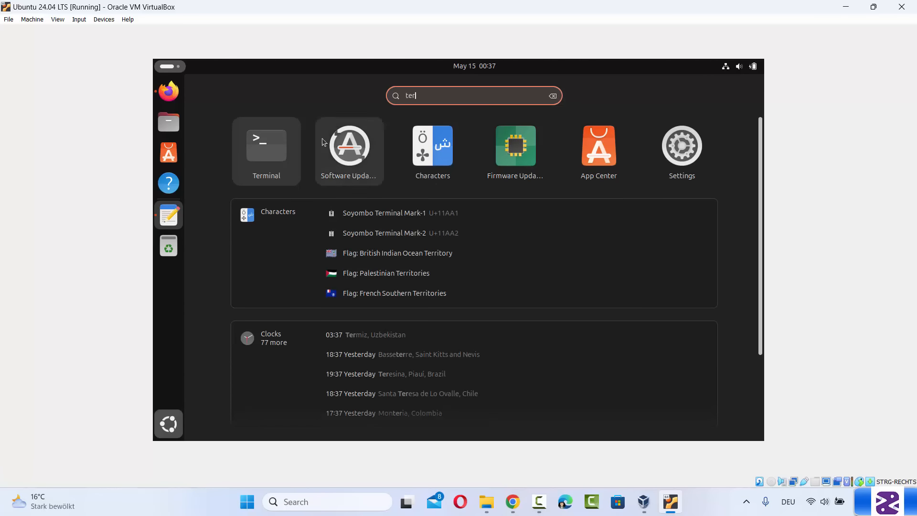
{"action": "left_click", "coordinate": [268, 148]}
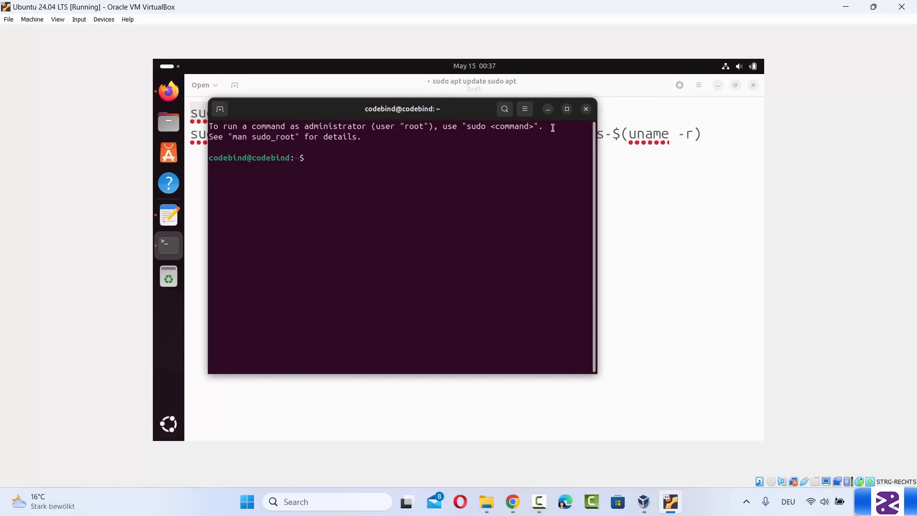
{"action": "left_click", "coordinate": [567, 109]}
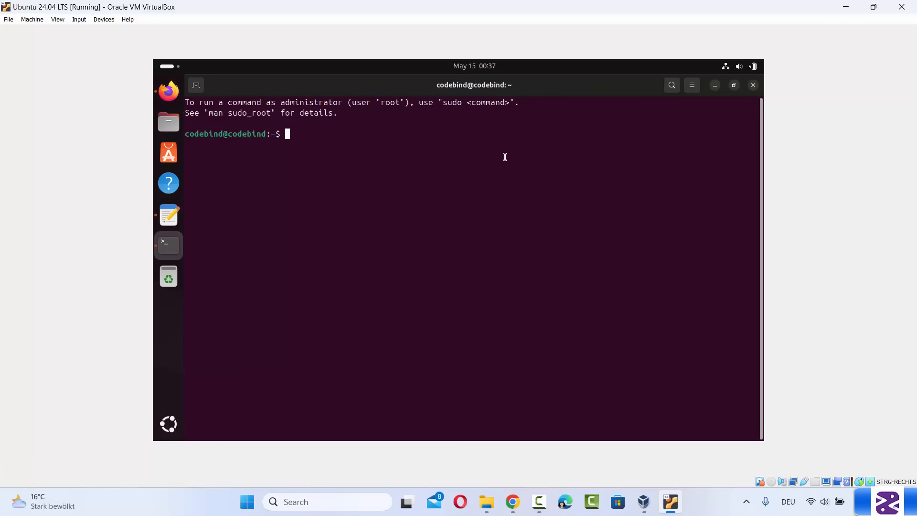
Paste and run 'sudo apt update', entering the sudo password to refresh package lists
{"action": "key", "text": "ctrl+shift+v"}
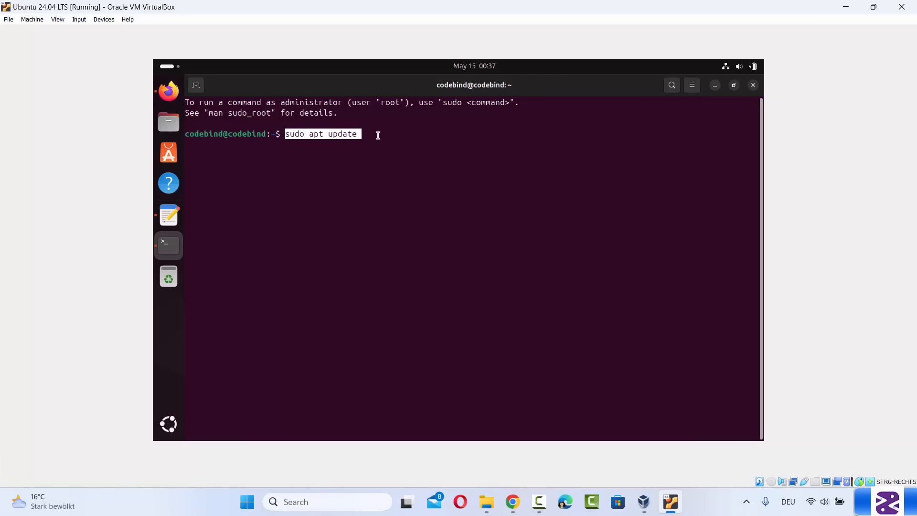
{"action": "key", "text": "Return"}
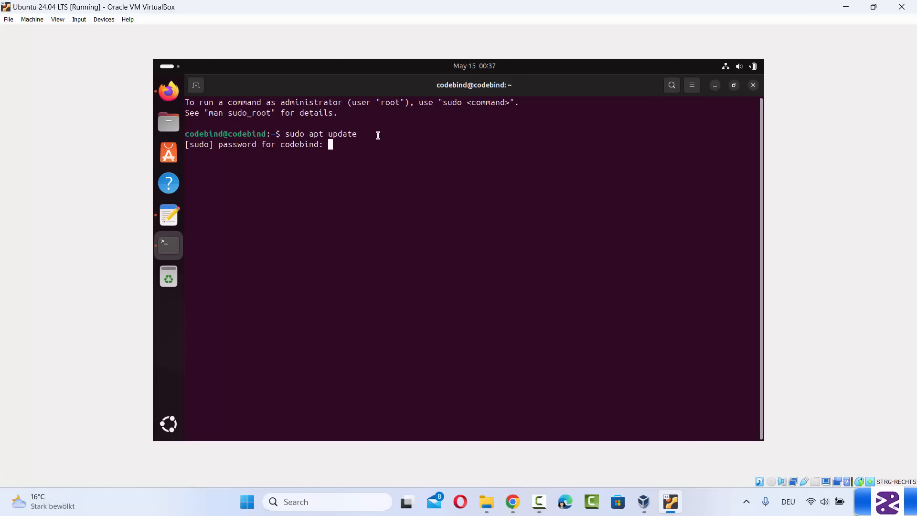
{"action": "key", "text": "Return"}
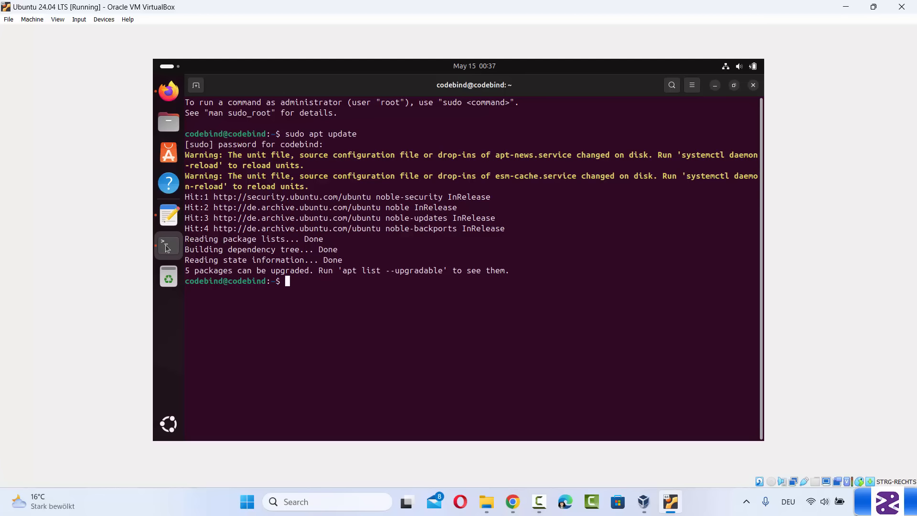
Copy the apt install command for build-essential, dkms and kernel headers into Terminal and run it, answering y
{"action": "left_click", "coordinate": [167, 221]}
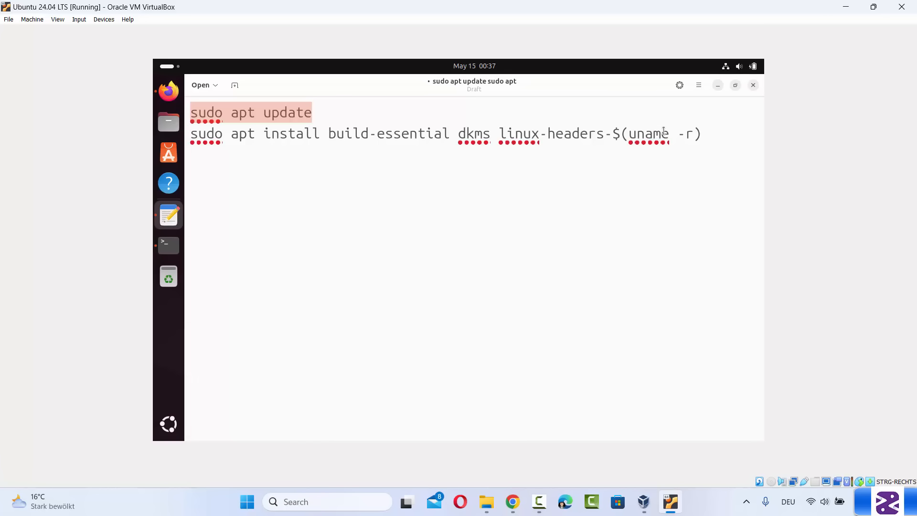
{"action": "left_click_drag", "start_coordinate": [708, 133], "coordinate": [190, 140]}
{"action": "key", "text": "ctrl+c"}
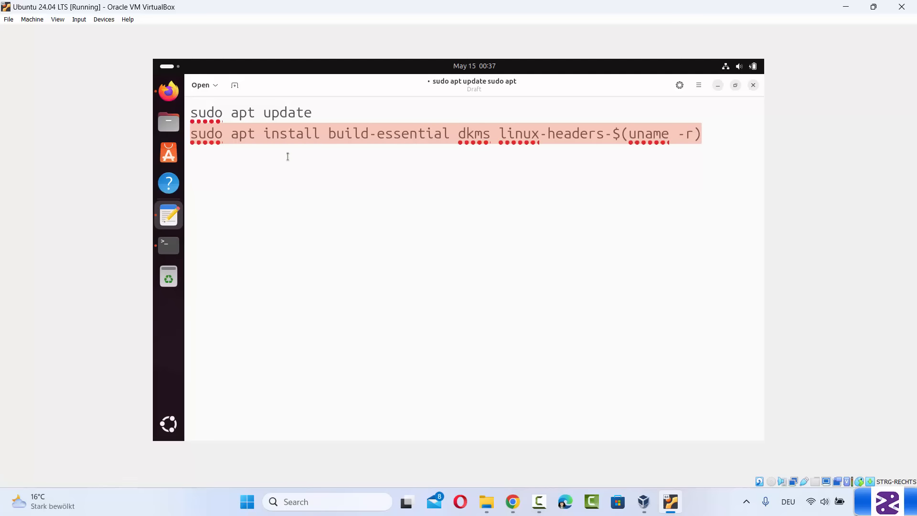
{"action": "left_click", "coordinate": [168, 245]}
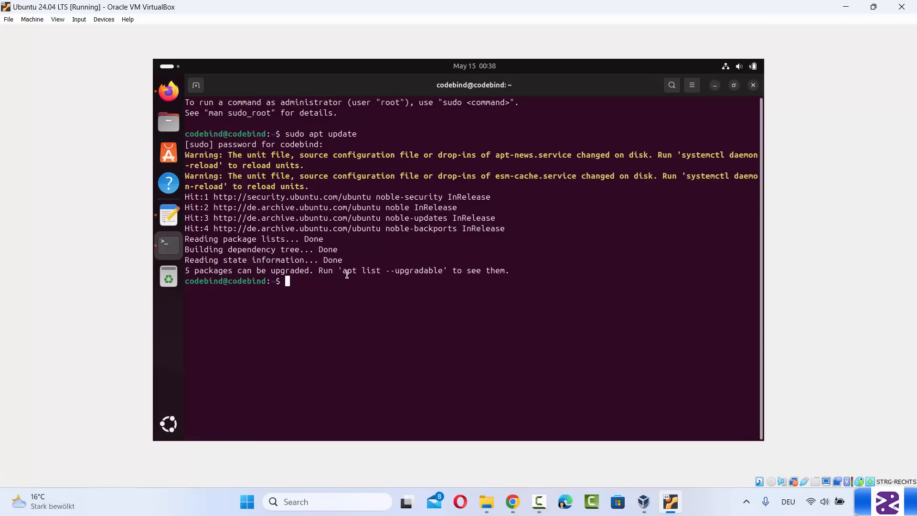
{"action": "key", "text": "ctrl+shift+v"}
{"action": "key", "text": "Return"}
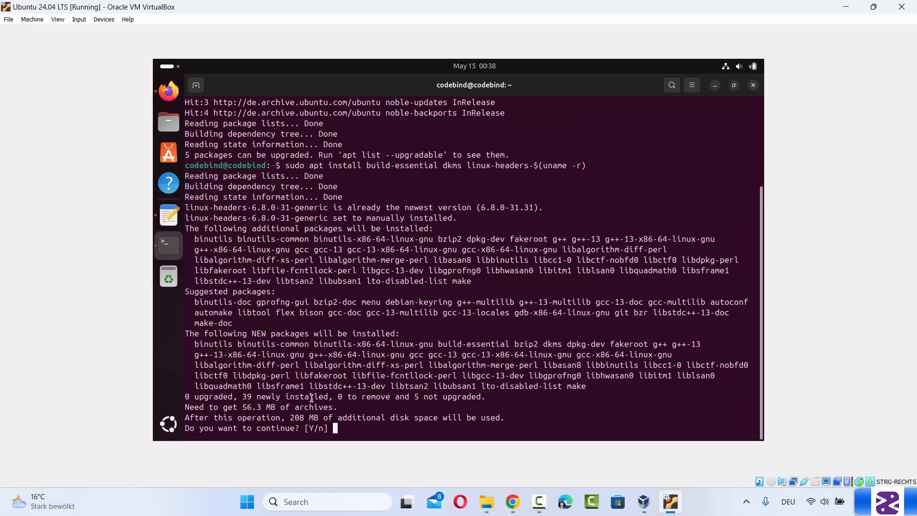
{"action": "type", "text": "y"}
{"action": "key", "text": "Return"}
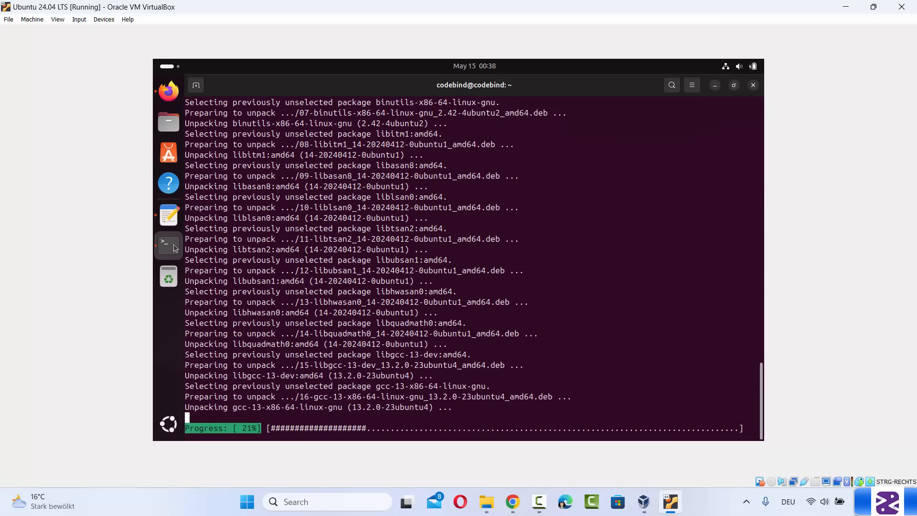
Recheck the install command in the editor, then return to Terminal showing the finished install
{"action": "left_click", "coordinate": [169, 216]}
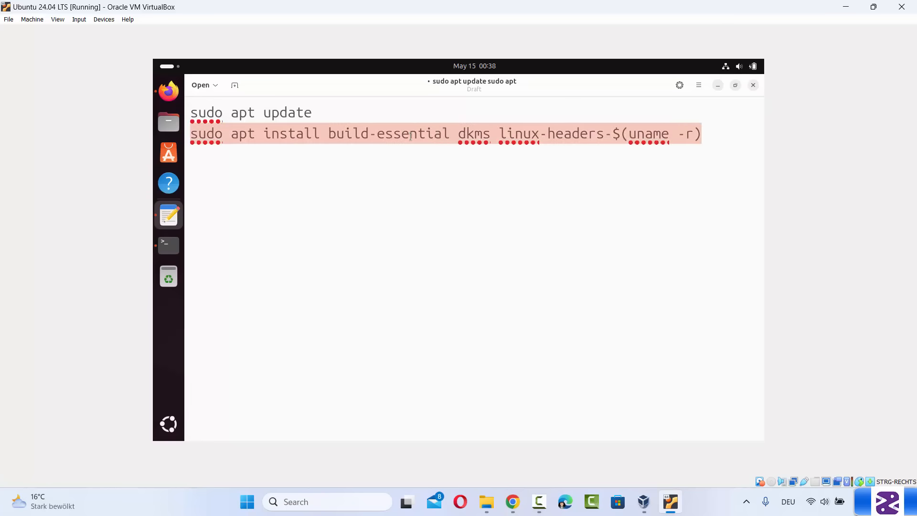
{"action": "left_click", "coordinate": [363, 140]}
{"action": "left_click_drag", "start_coordinate": [329, 134], "coordinate": [448, 133]}
{"action": "left_click", "coordinate": [471, 135]}
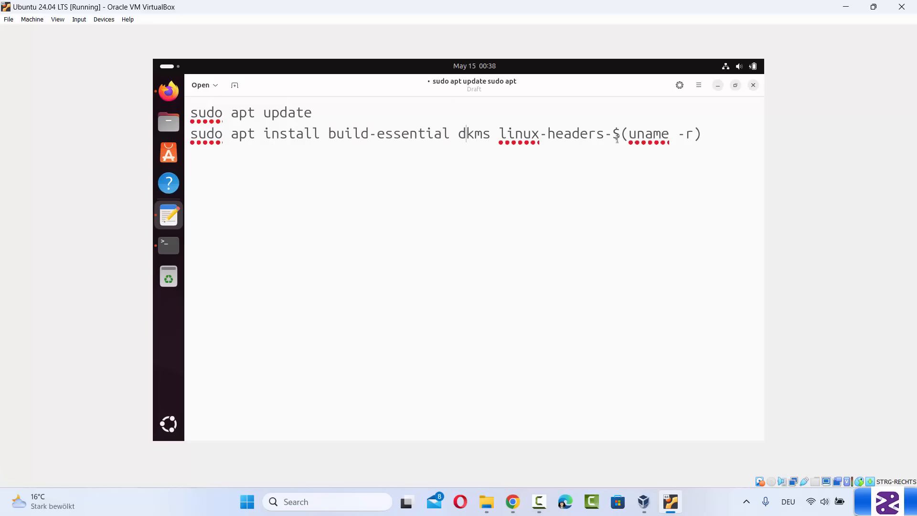
{"action": "left_click", "coordinate": [168, 246]}
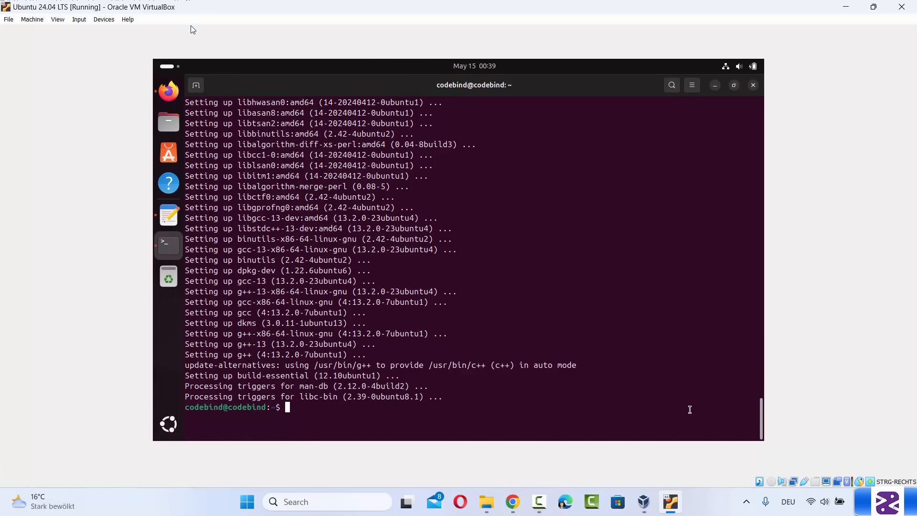
Choose Devices > Insert Guest Additions CD image… to mount the disc in the Ubuntu guest
{"action": "left_click", "coordinate": [104, 20]}
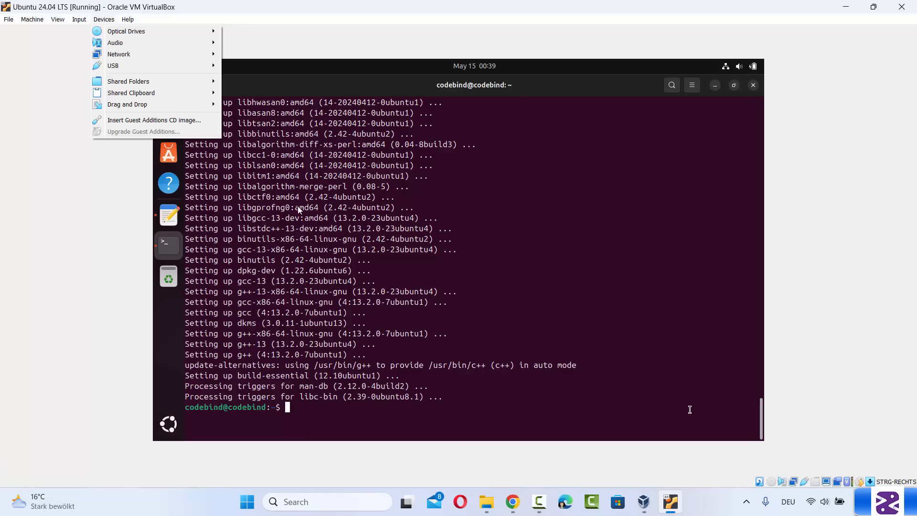
{"action": "left_click", "coordinate": [104, 20]}
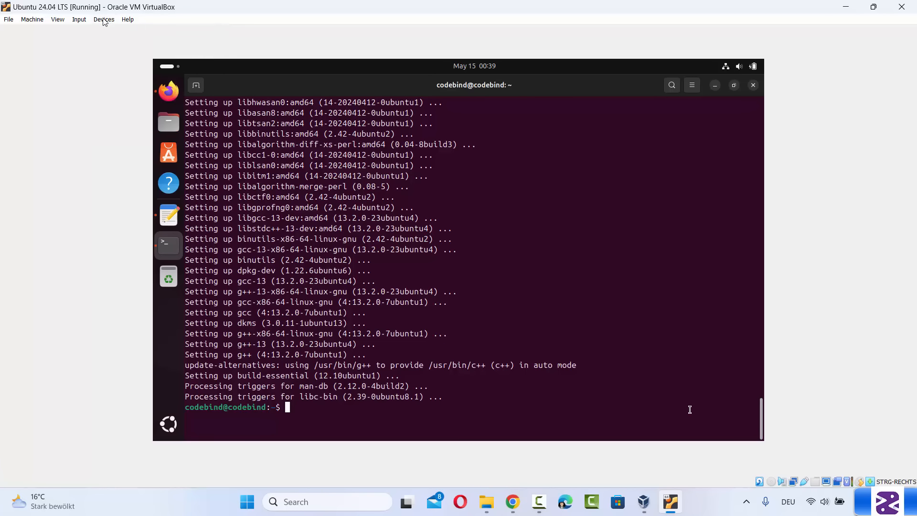
{"action": "left_click", "coordinate": [104, 21]}
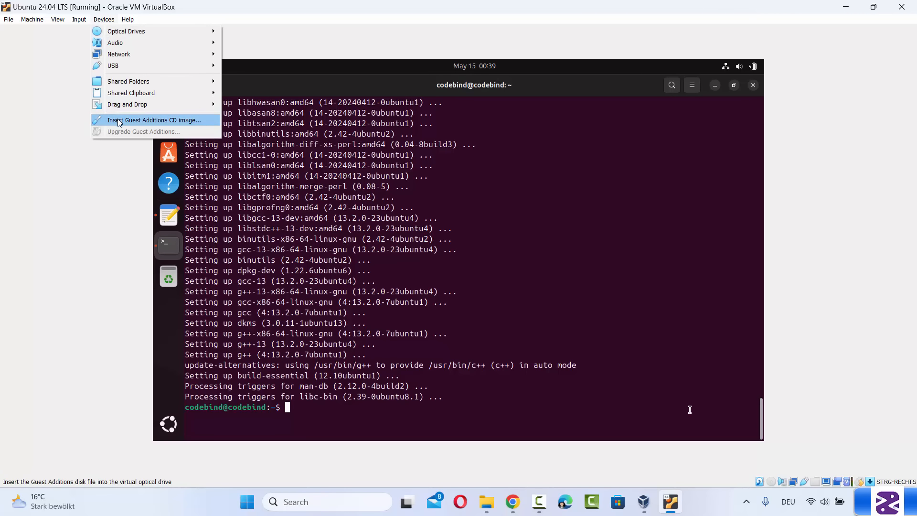
{"action": "left_click", "coordinate": [147, 120]}
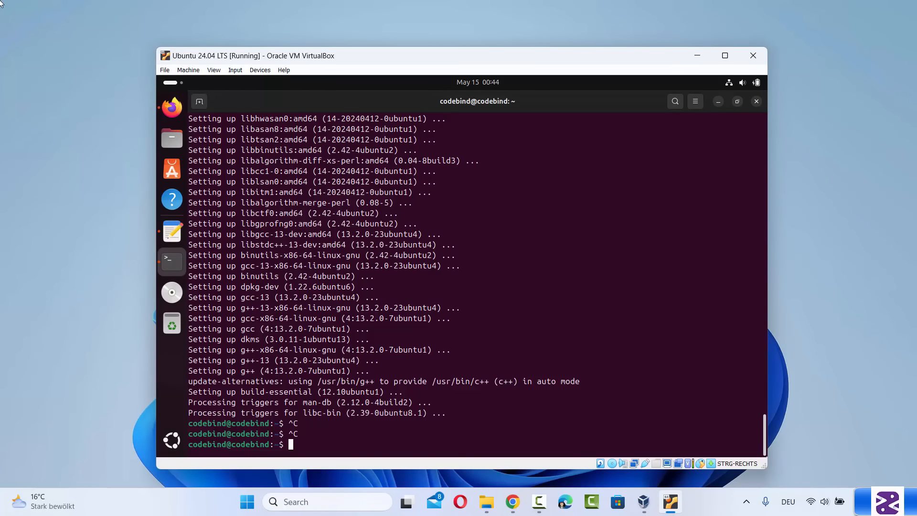
Clear the terminal and cd into the /media VBox_GAs_7.0.18 disc folder using Tab completion
{"action": "type", "text": "clear"}
{"action": "key", "text": "Return"}
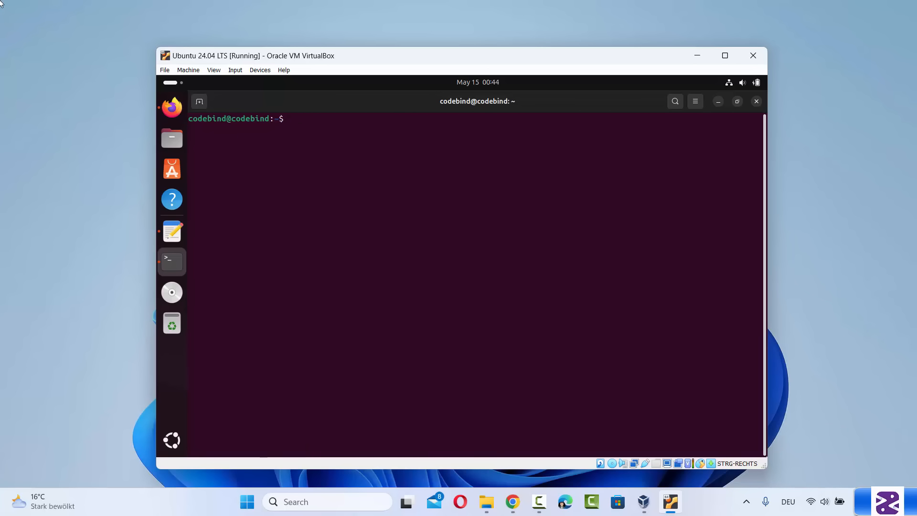
{"action": "type", "text": "cd /media/"}
{"action": "key", "text": "Tab"}
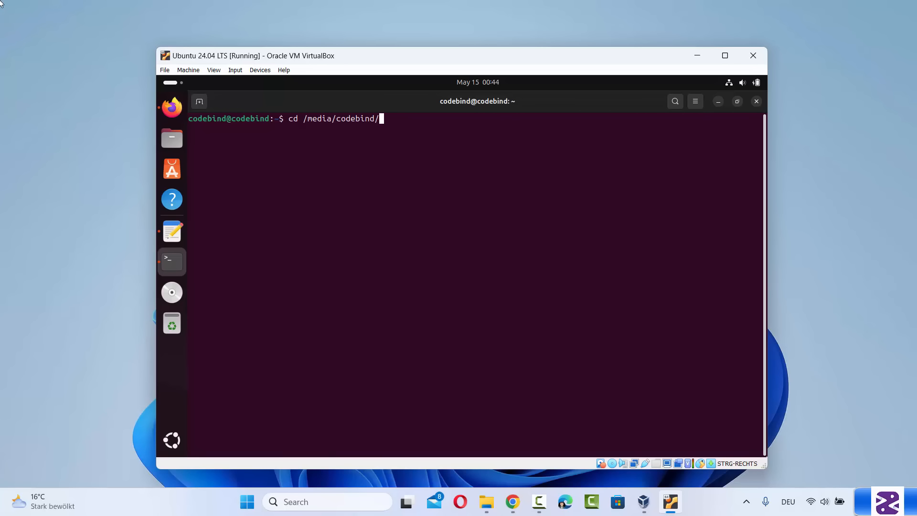
{"action": "key", "text": "Tab"}
{"action": "key", "text": "Return"}
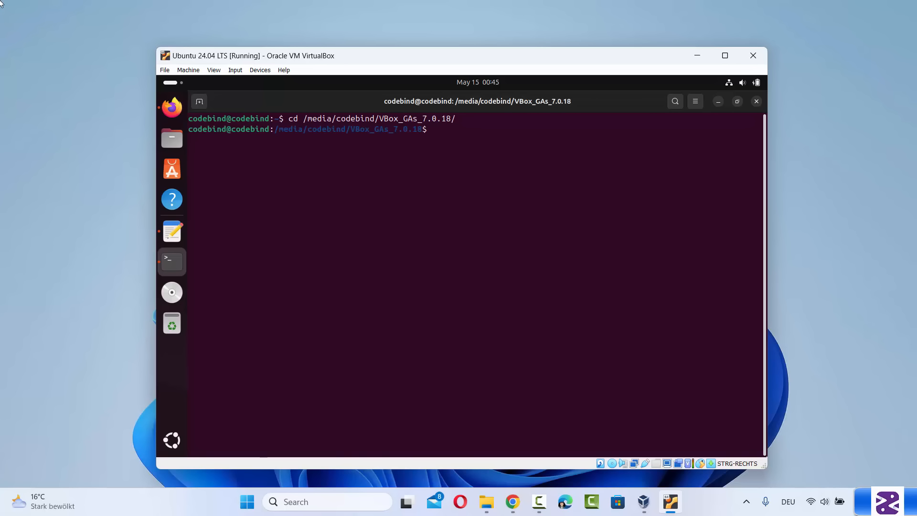
List the disc's files with ls and complete ./autorun.sh at the prompt
{"action": "type", "text": "ls"}
{"action": "key", "text": "Return"}
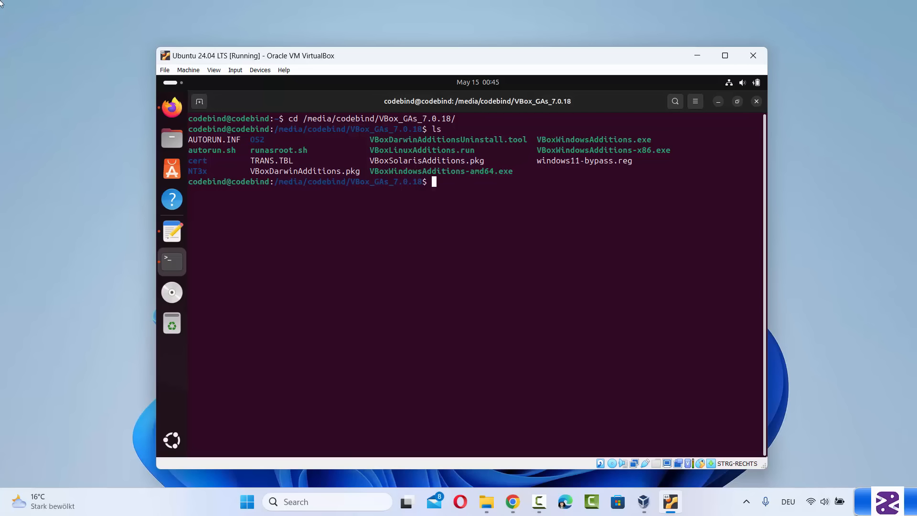
{"action": "type", "text": "."}
{"action": "type", "text": "/"}
{"action": "type", "text": "a"}
{"action": "key", "text": "Tab"}
Run ./autorun.sh, authenticate with the administrator password, and close the finished installer tab
{"action": "key", "text": "Return"}
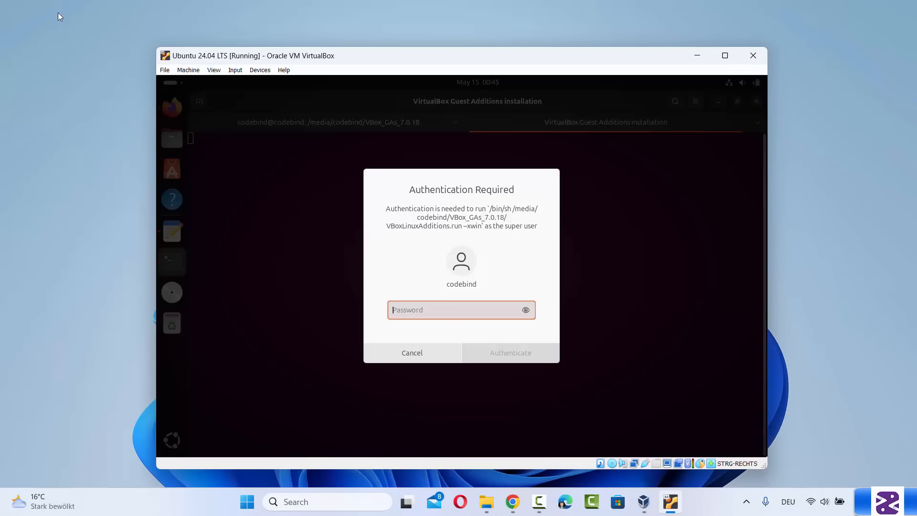
{"action": "type", "text": "******"}
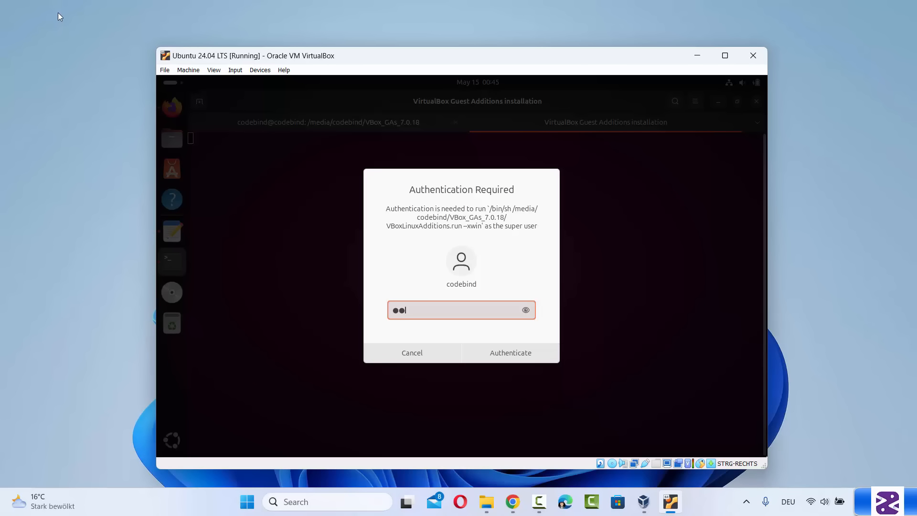
{"action": "key", "text": "Return"}
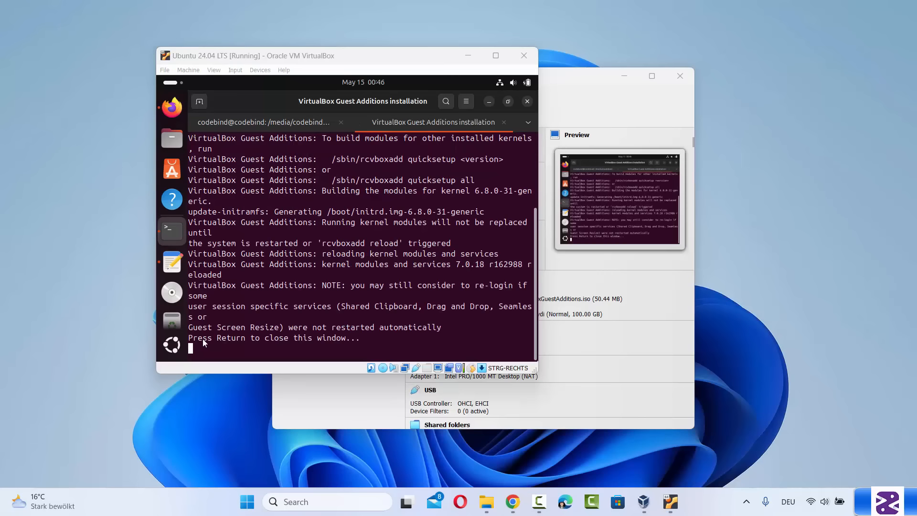
{"action": "left_click", "coordinate": [377, 328]}
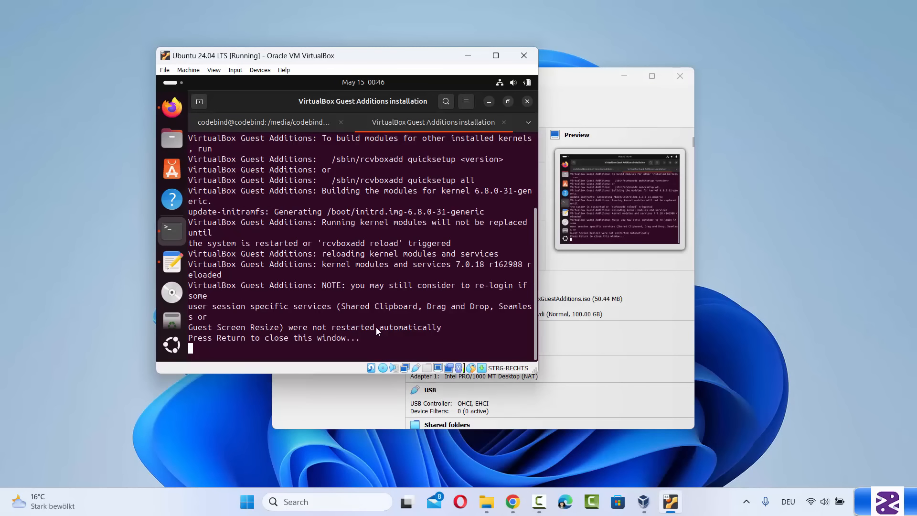
{"action": "key", "text": "Return"}
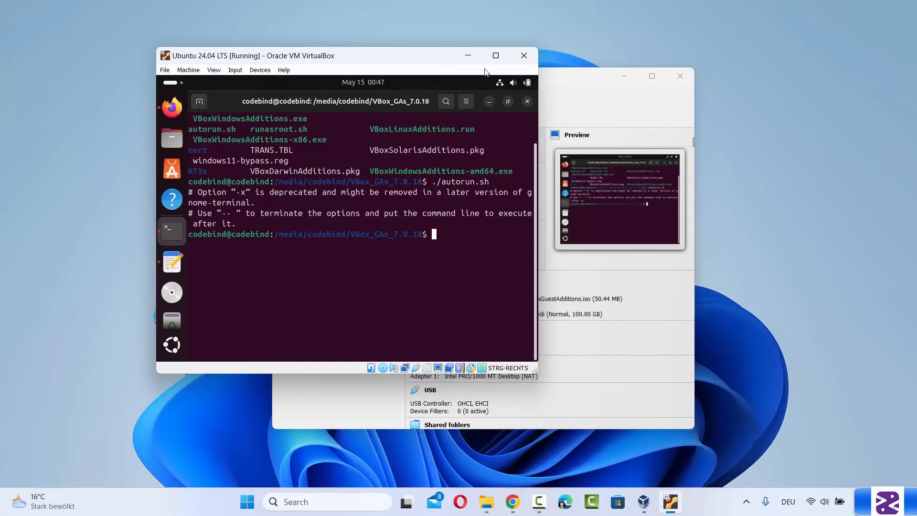
Power off the Ubuntu 24.04 LTS machine and start it again from the Manager
{"action": "left_click", "coordinate": [529, 56]}
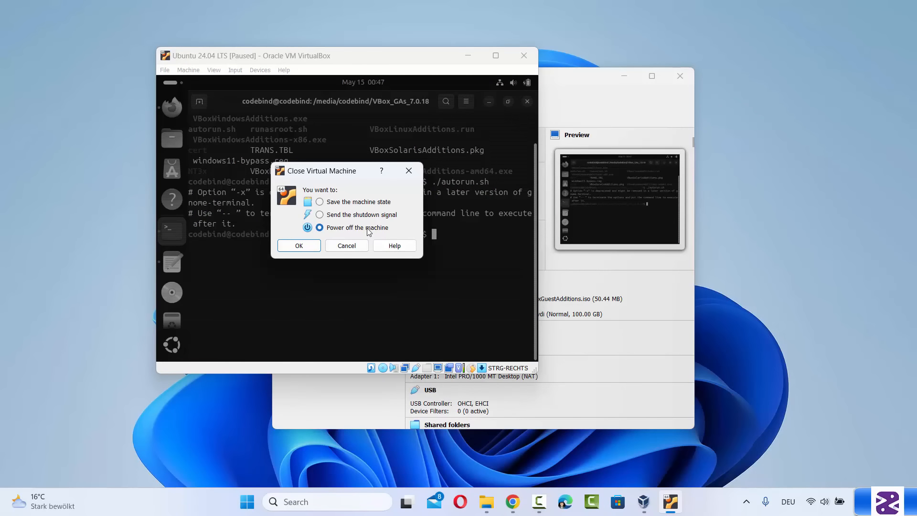
{"action": "left_click", "coordinate": [302, 245]}
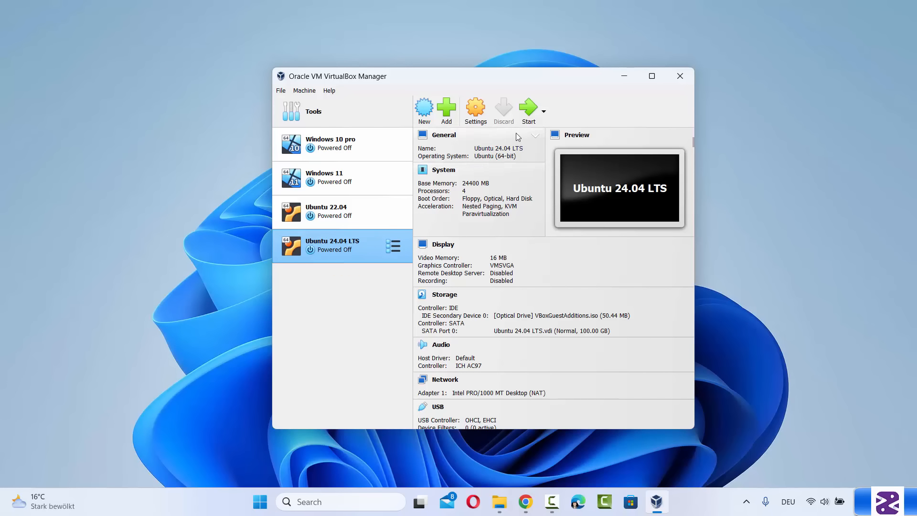
{"action": "left_click", "coordinate": [528, 108]}
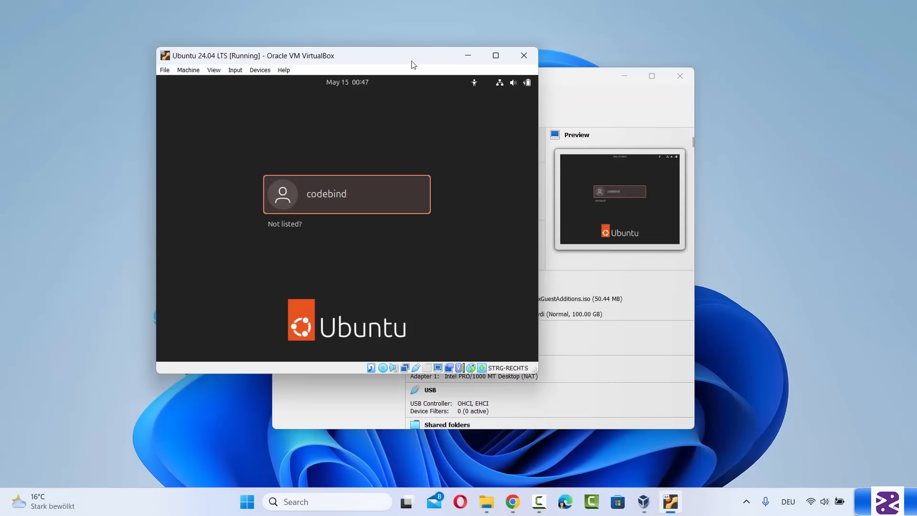
Log back in to the Ubuntu desktop with the user account's password
{"action": "left_click_drag", "start_coordinate": [413, 65], "coordinate": [540, 84]}
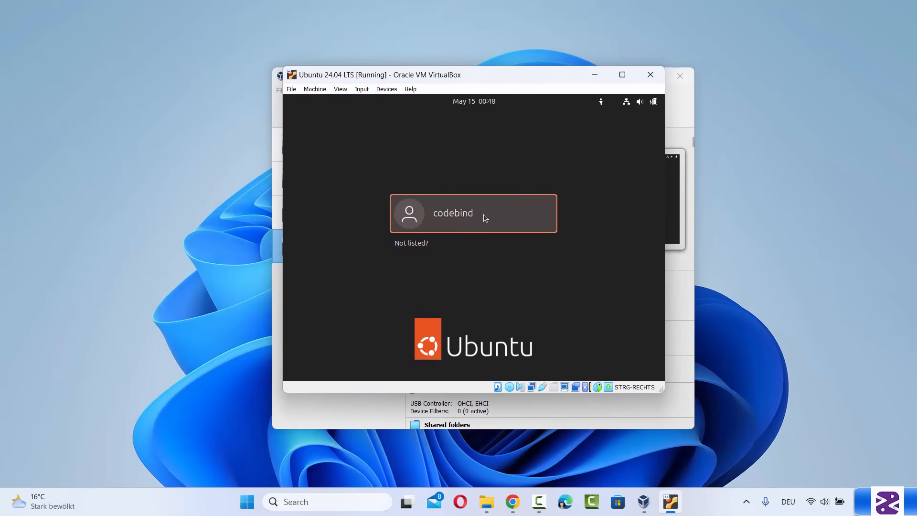
{"action": "left_click", "coordinate": [502, 217]}
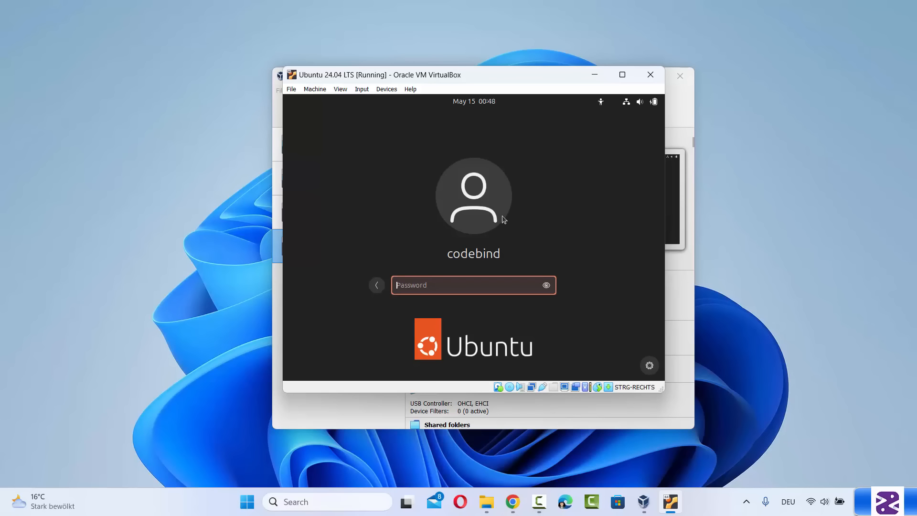
{"action": "type", "text": "••••••"}
{"action": "key", "text": "Return"}
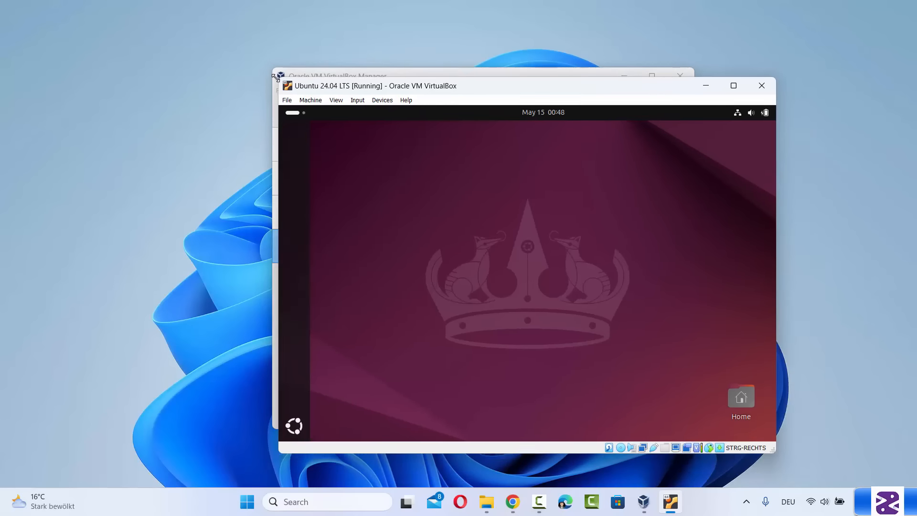
Drag the VM window's corners larger, then maximize it so the guest desktop fills the screen
{"action": "left_click_drag", "start_coordinate": [280, 77], "coordinate": [149, 52]}
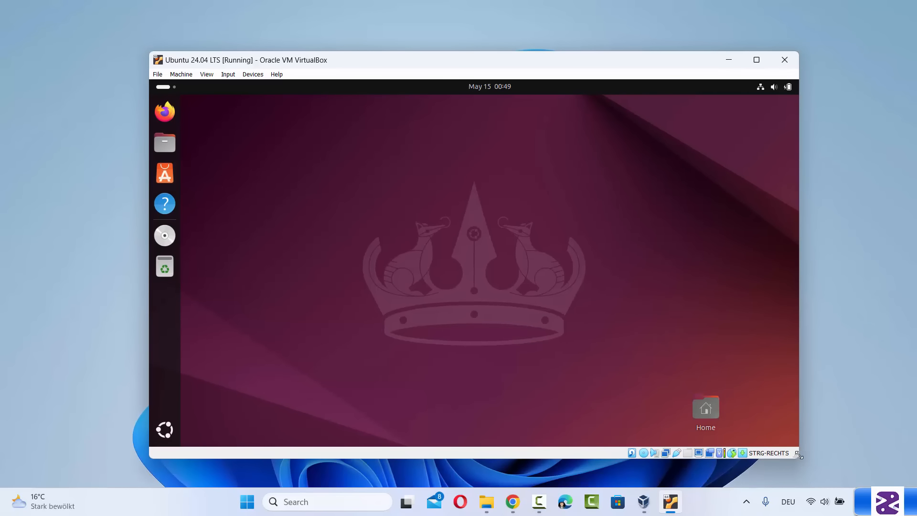
{"action": "left_click_drag", "start_coordinate": [804, 460], "coordinate": [867, 479]}
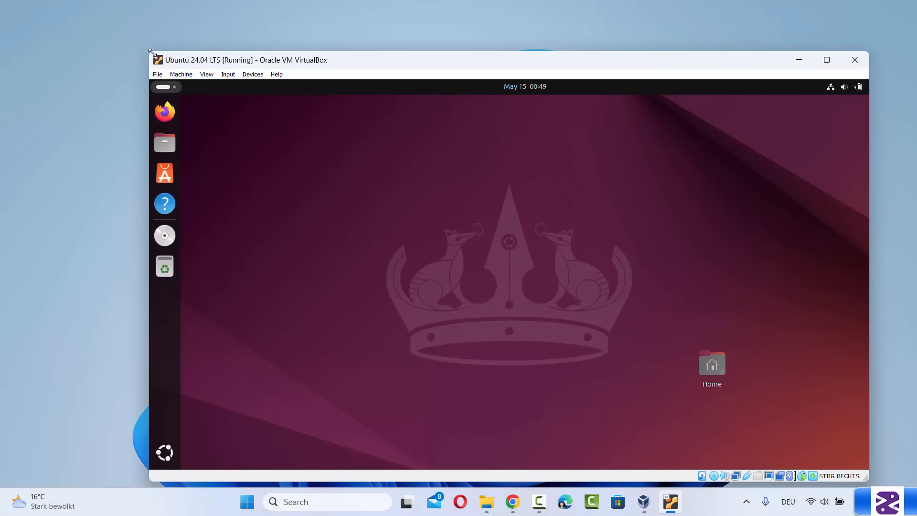
{"action": "left_click_drag", "start_coordinate": [149, 51], "coordinate": [93, 35]}
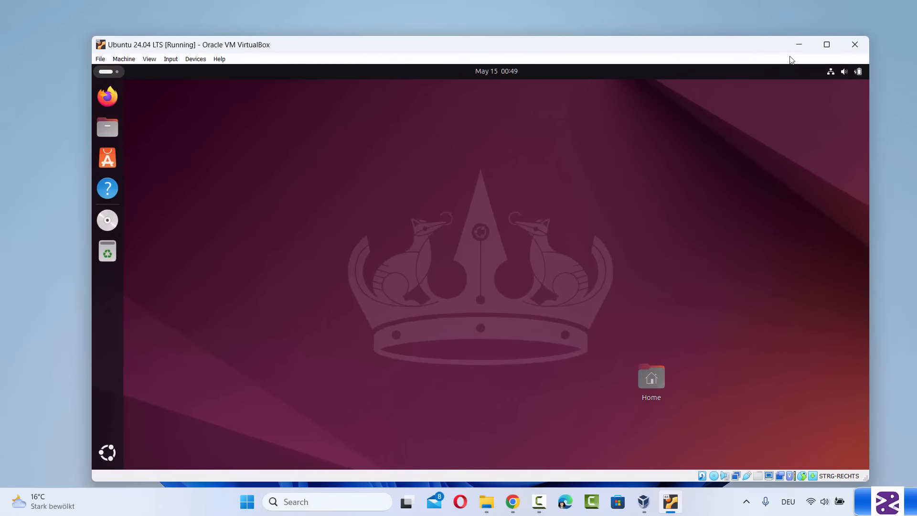
{"action": "left_click", "coordinate": [827, 46]}
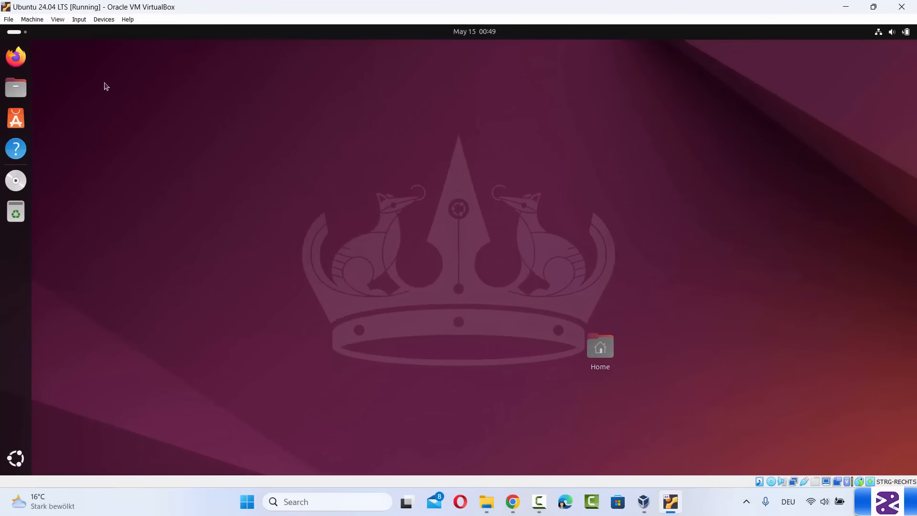